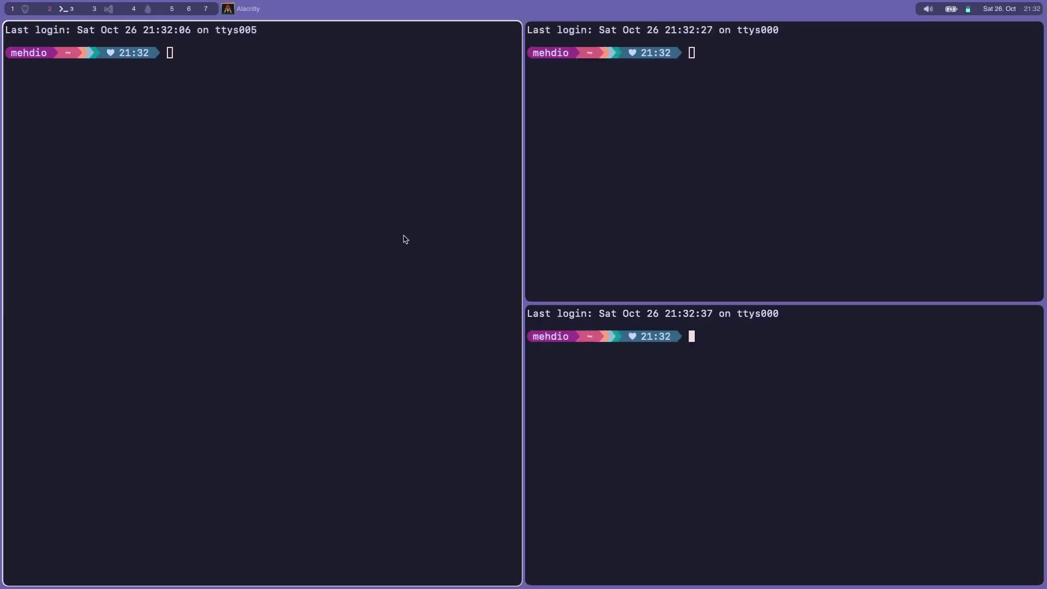
key(alt+3)
key(alt+4)
text(m)
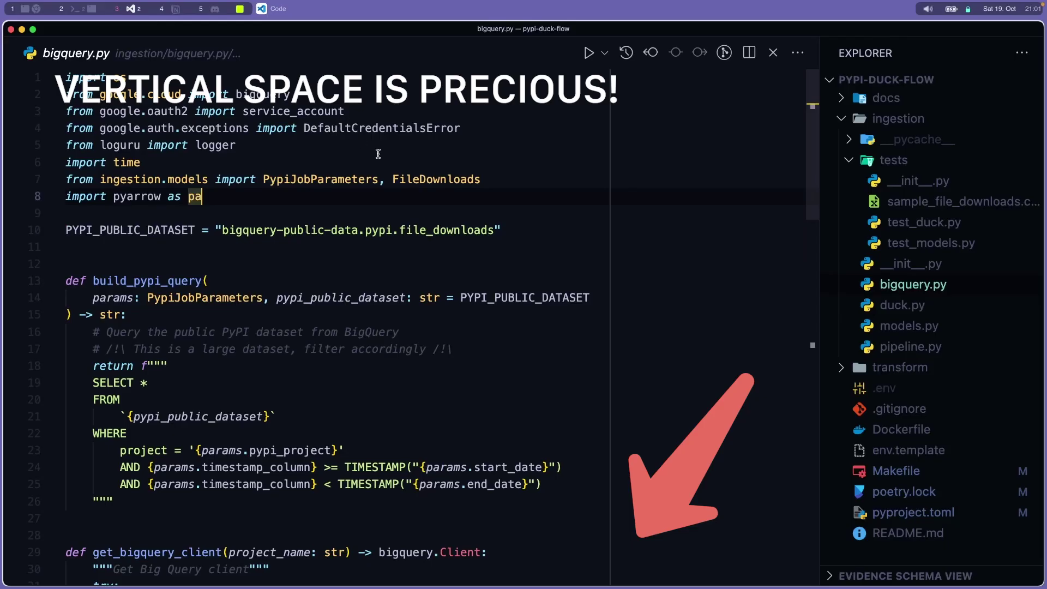
scroll(377, 154, down, 12)
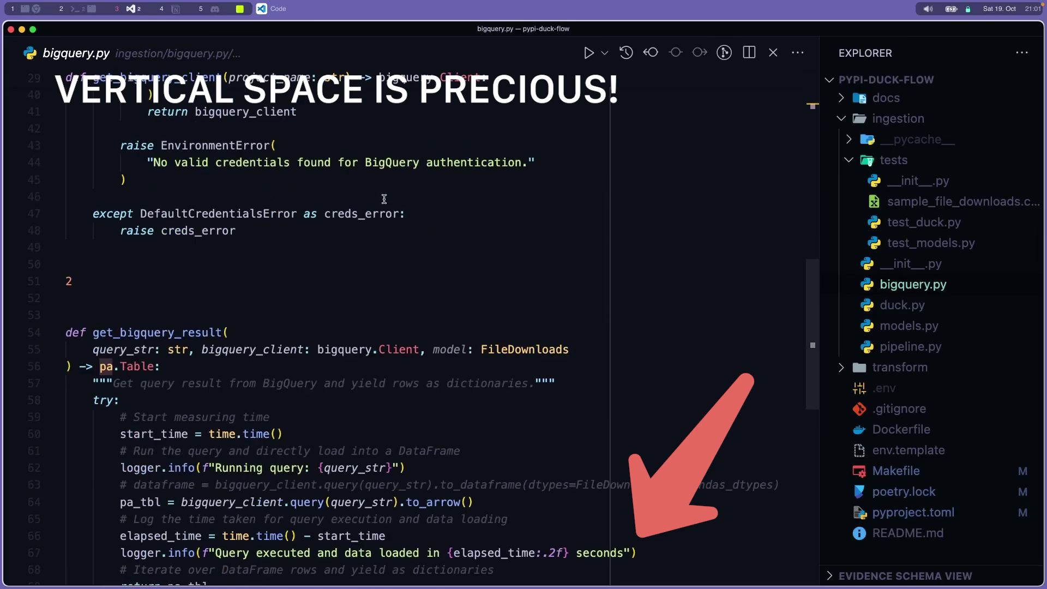
scroll(384, 199, down, 6)
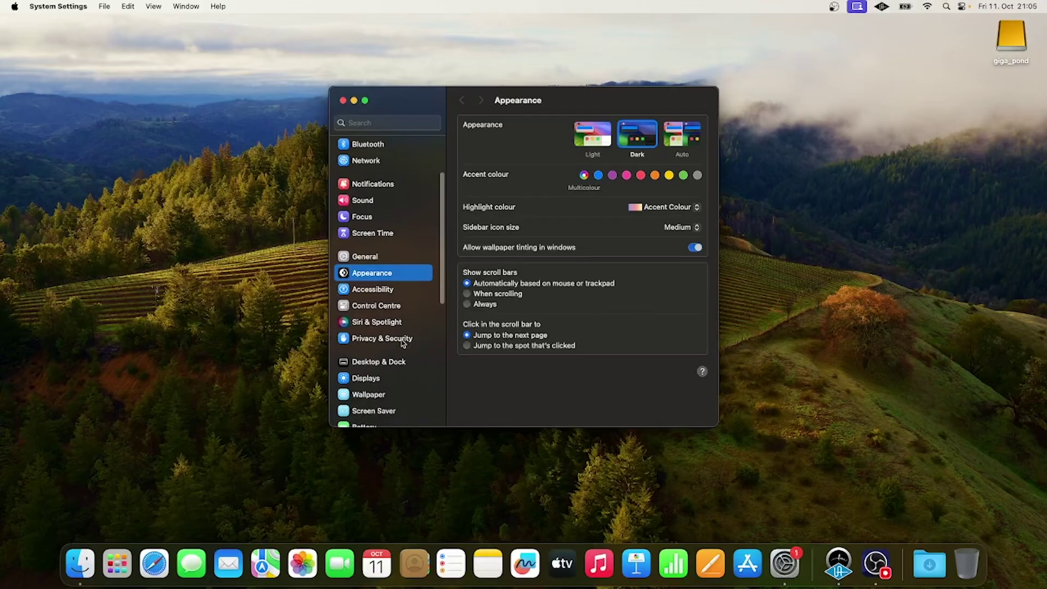
Open the Desktop & Dock settings and bring up the Dock's Position on screen options
click(402, 368)
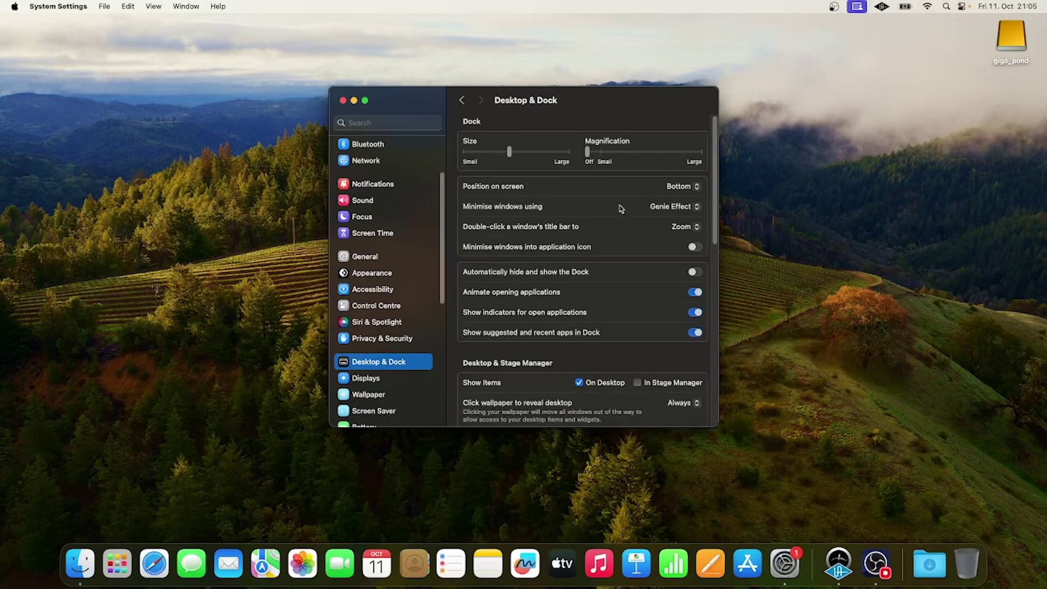
click(677, 180)
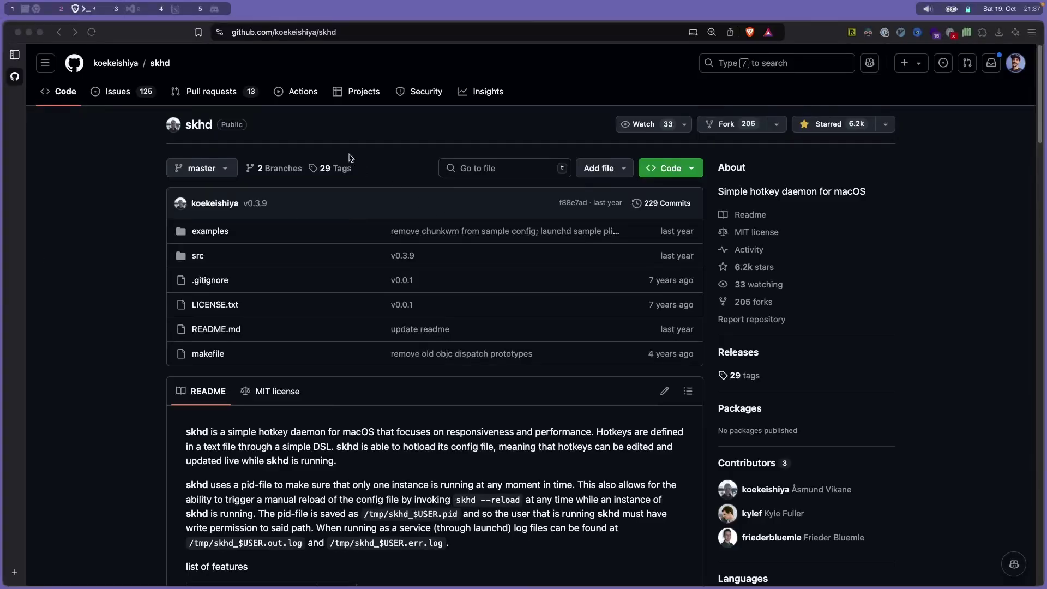
Look over the skhd repository page on GitHub and complete the cat .skhdrc command in the terminal
scroll(376, 168, down, 5)
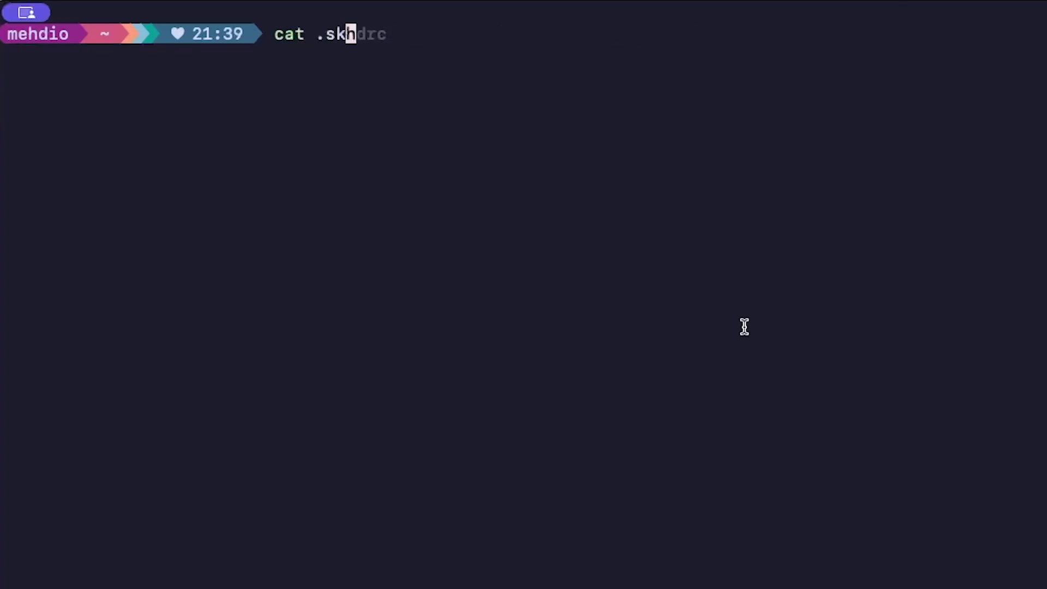
key(Tab)
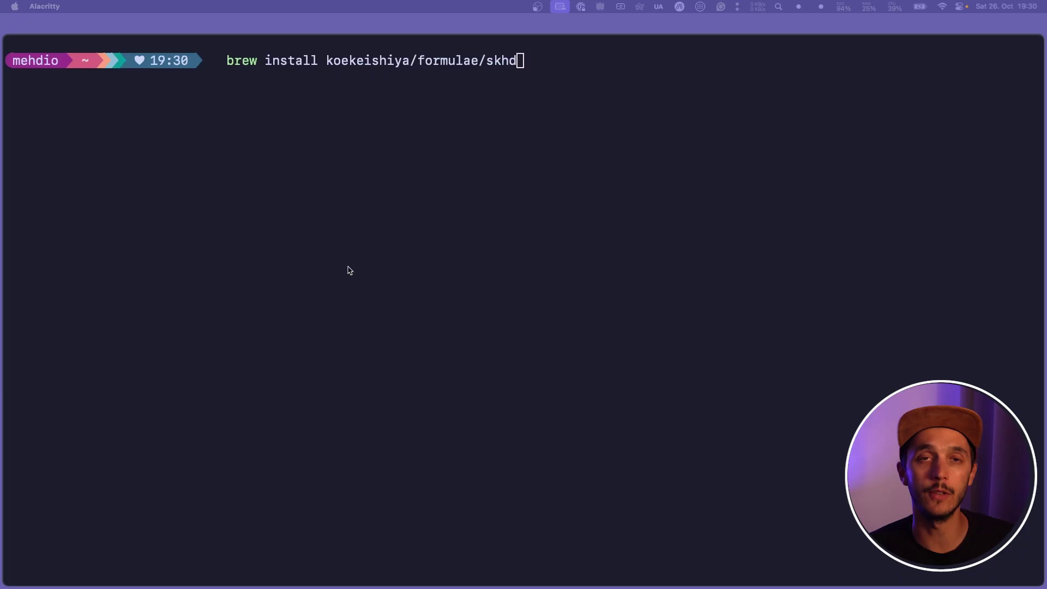
Install skhd with brew install koekeishiya/formulae/skhd and start it with skhd --start-service
click(491, 236)
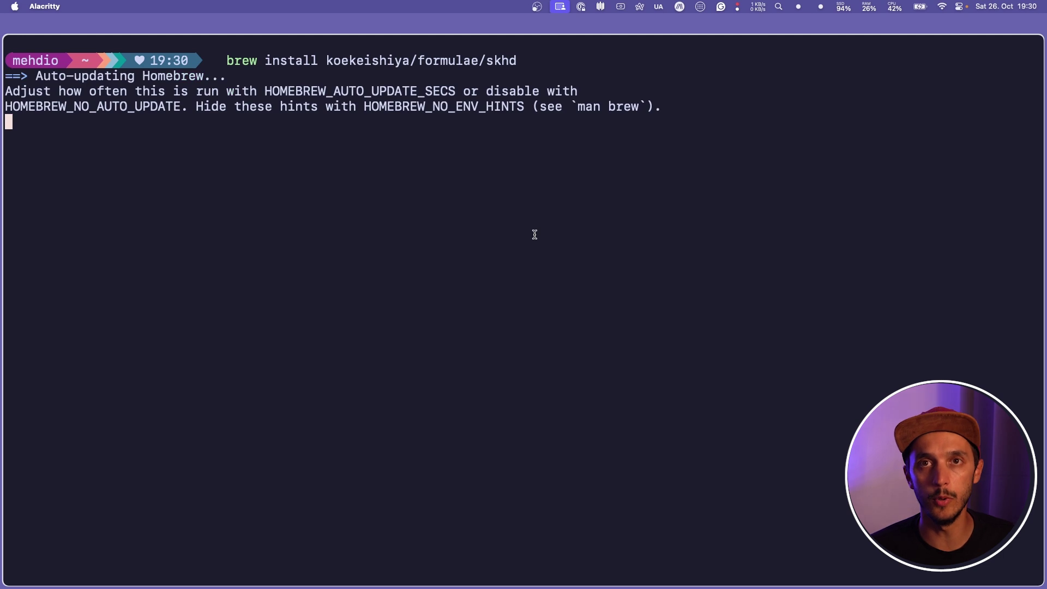
text(skhd --start-service)
key(Return)
Read the accessibility API and Secure Keyboard Entry notes in the Install section of the skhd README
drag(79, 208, 289, 204)
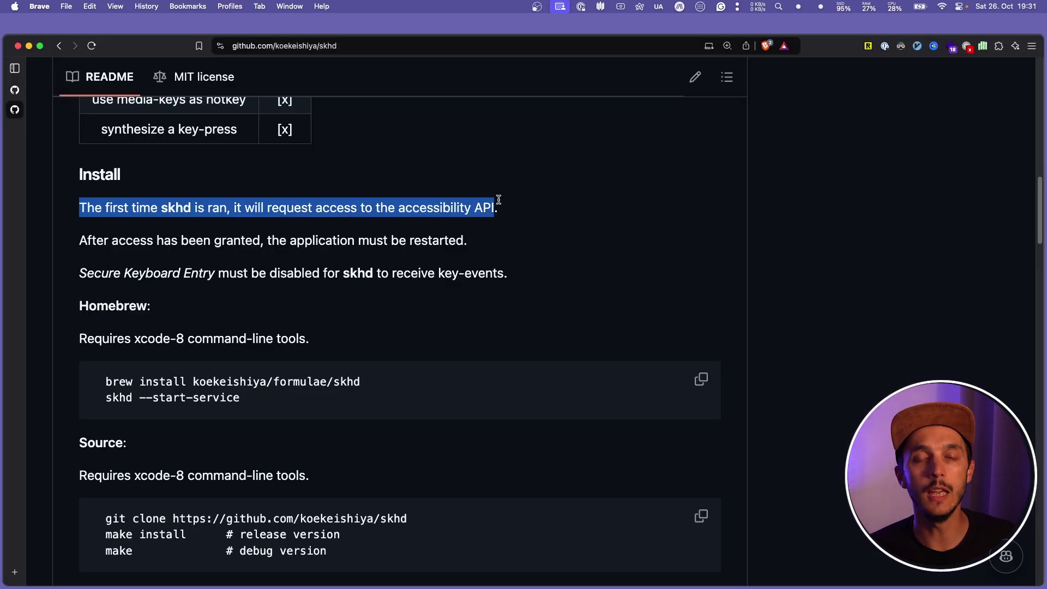
click(75, 283)
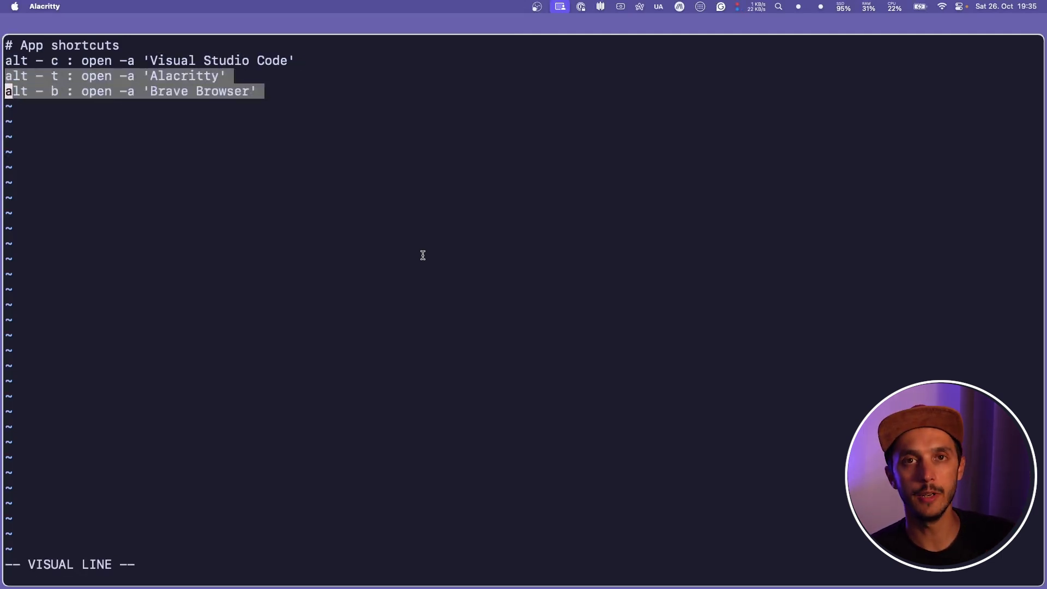
Save the .skhdrc app shortcuts for Visual Studio Code, Alacritty and Brave Browser and quit vim
key(Escape)
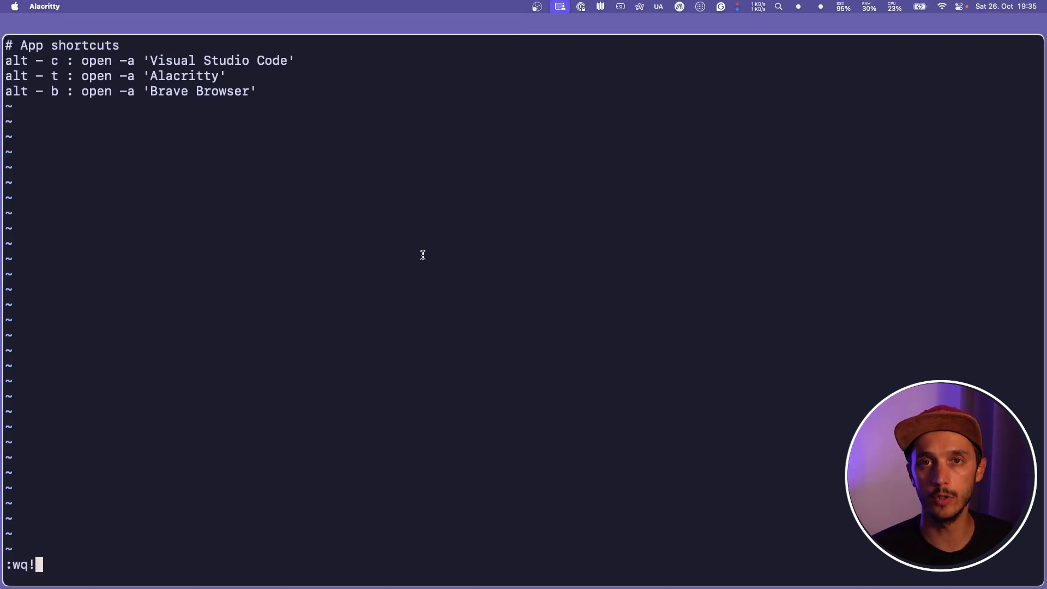
key(Return)
Test the configured app shortcuts by switching repeatedly between Visual Studio Code, Brave Browser and Alacritty
key(alt+c)
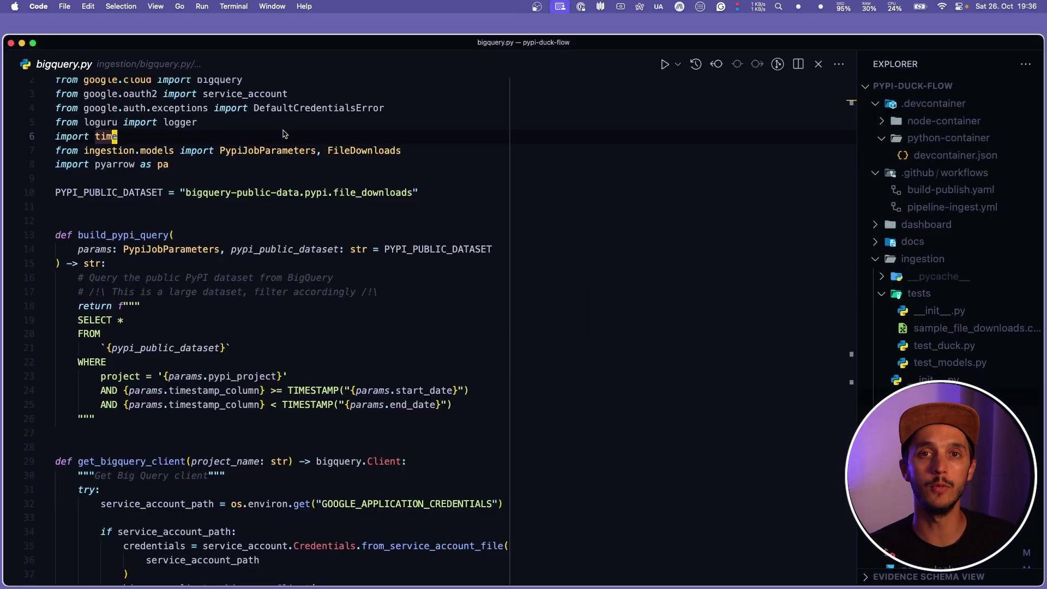
key(alt+b)
key(alt+t)
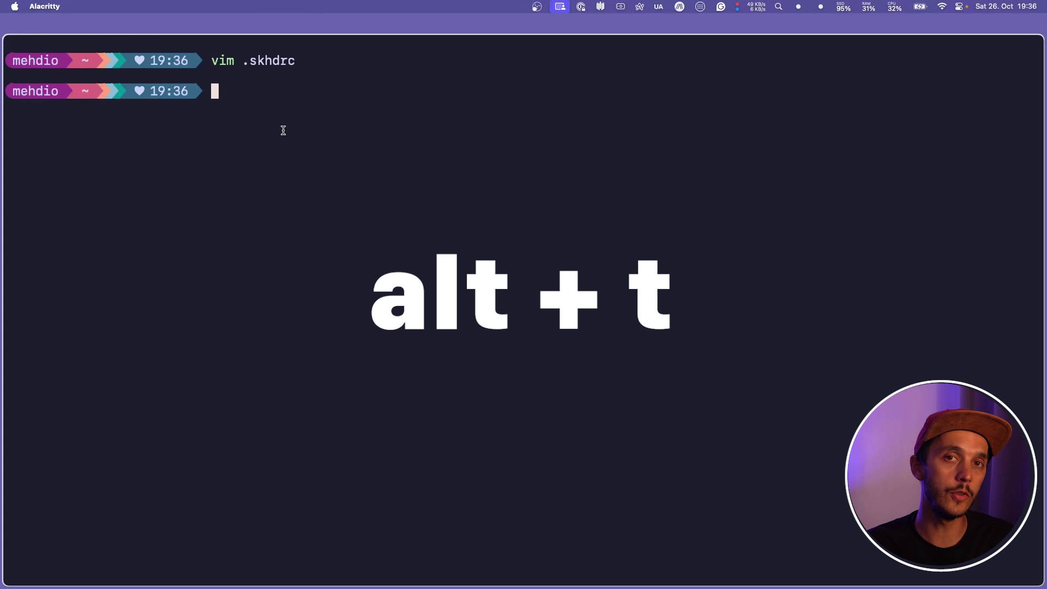
key(alt+c)
key(alt+b)
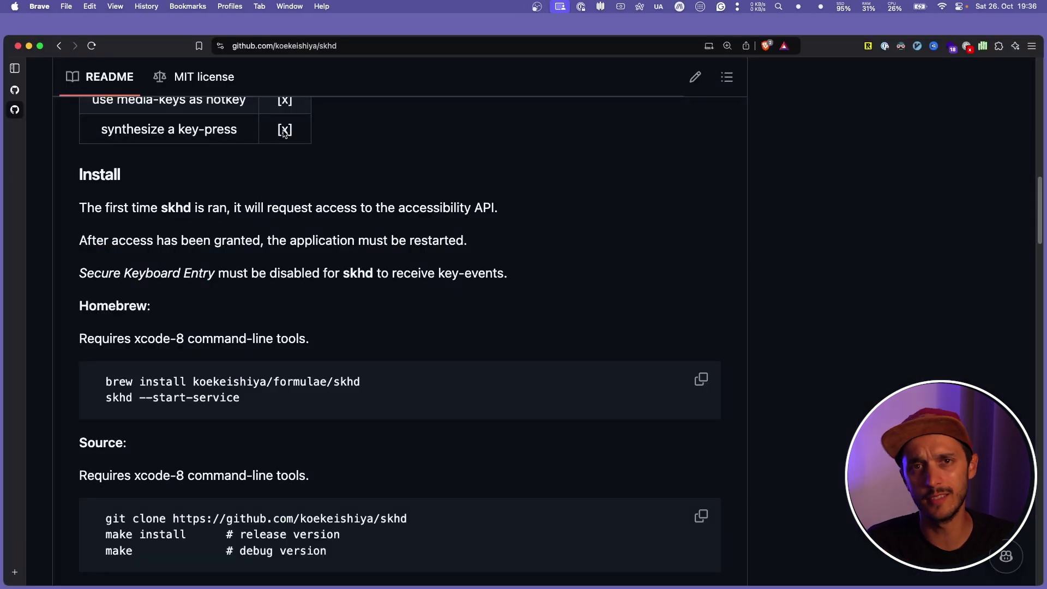
key(alt+t)
key(alt+c)
key(alt+b)
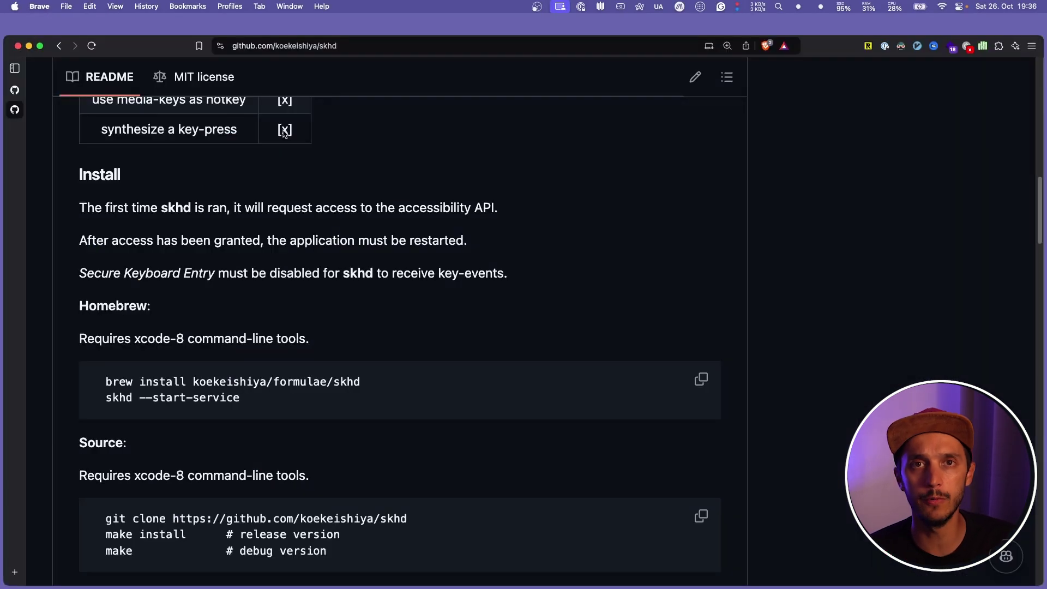
key(alt+t)
key(alt+c)
key(alt+b)
key(alt+t)
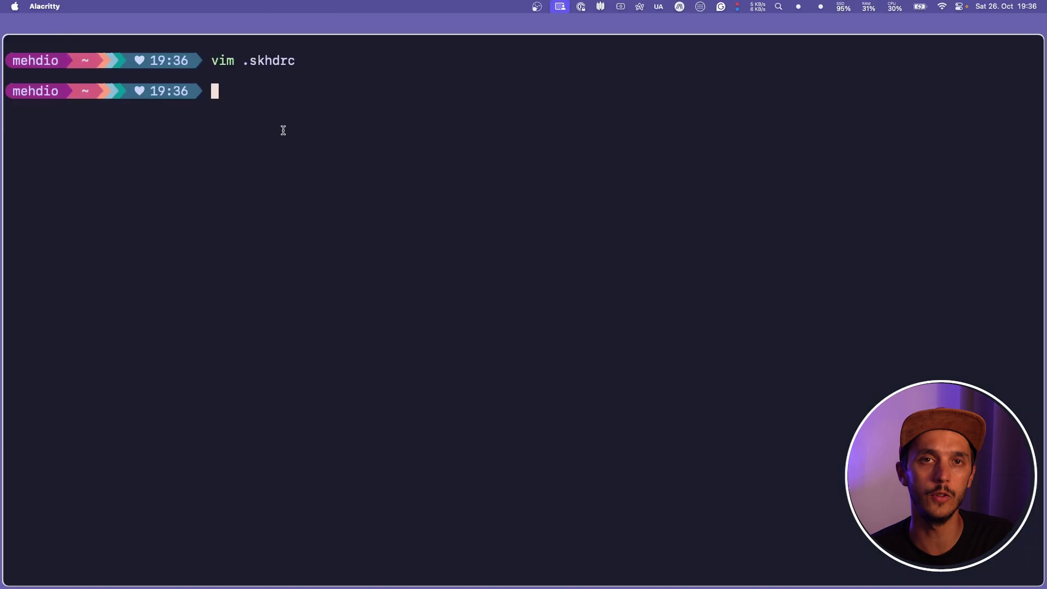
key(alt+c)
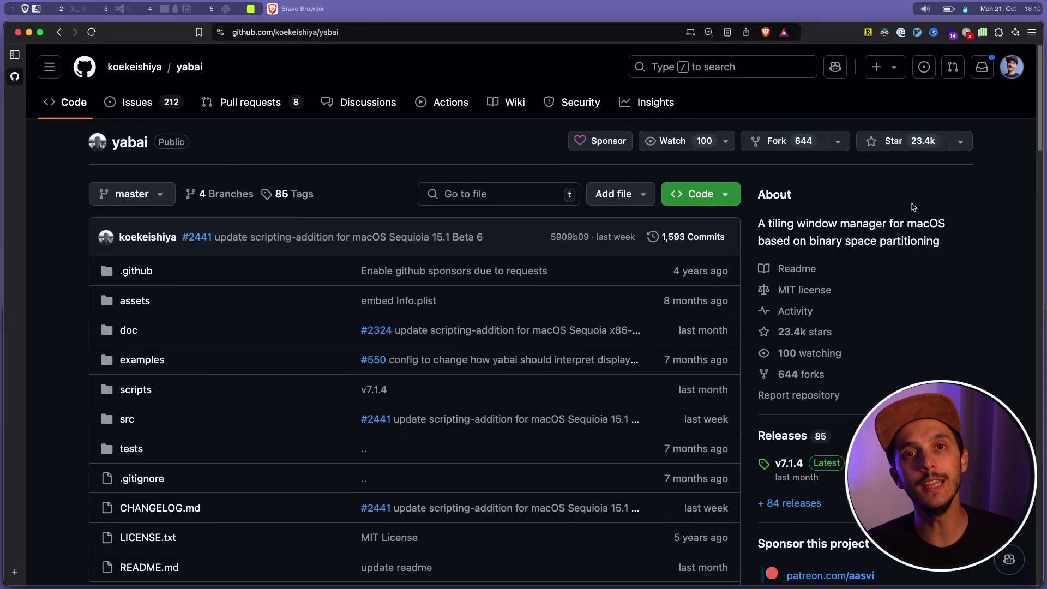
Read through the yabai repository's README in Brave down to its Requirements and Caveats section
scroll(862, 201, down, 10)
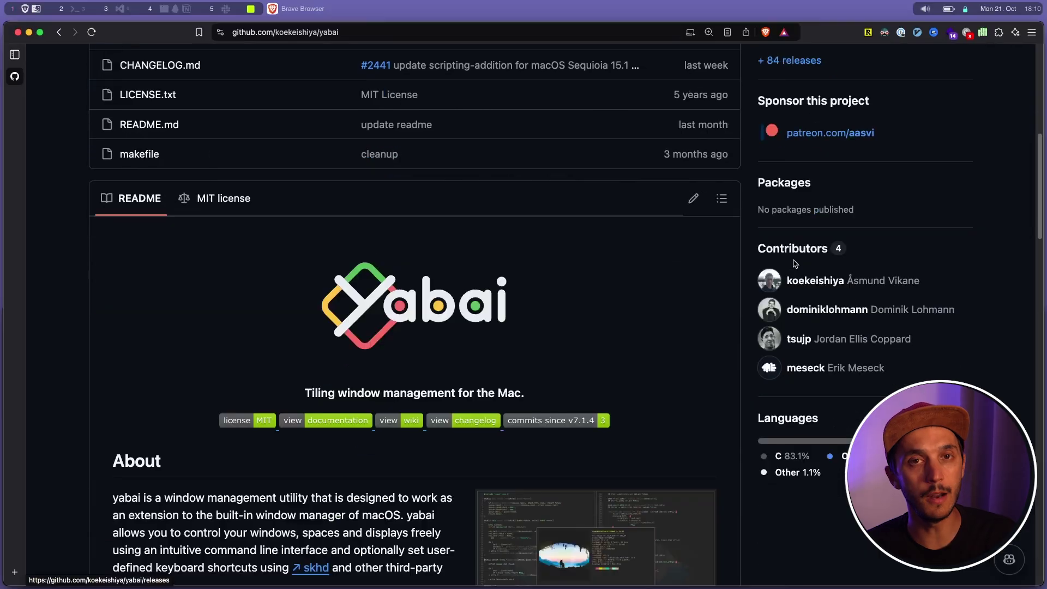
scroll(795, 264, down, 5)
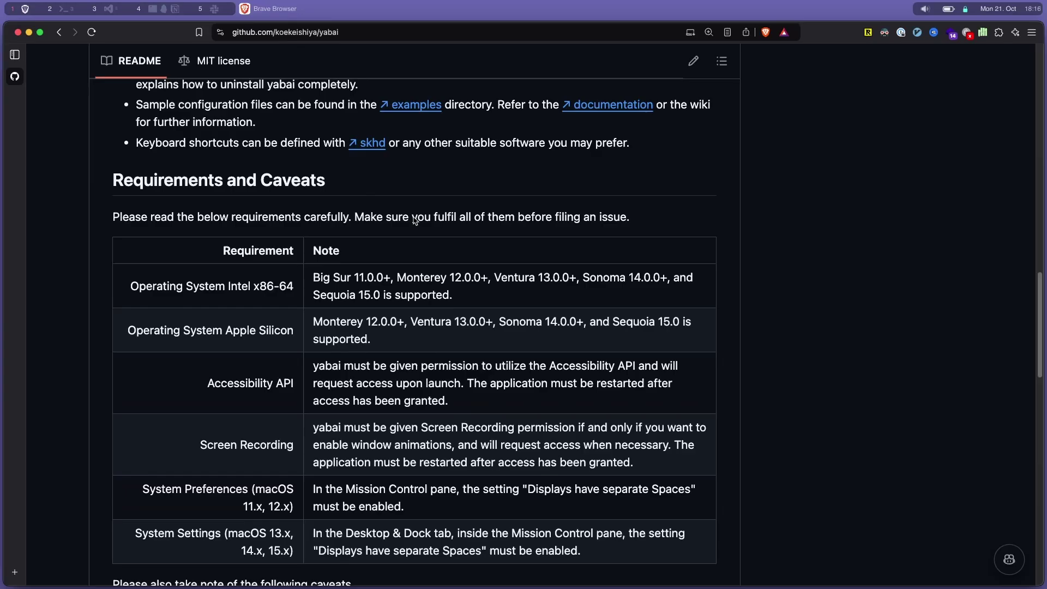
Open two new browser windows tiled beside the yabai page and close the last one
key(super+n)
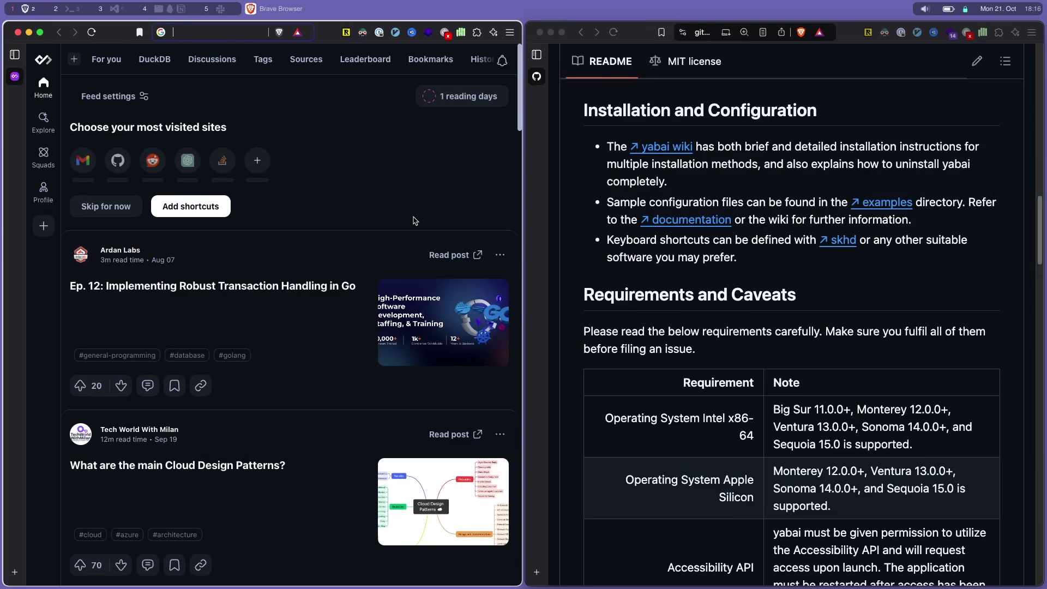
key(super+n)
key(super+w)
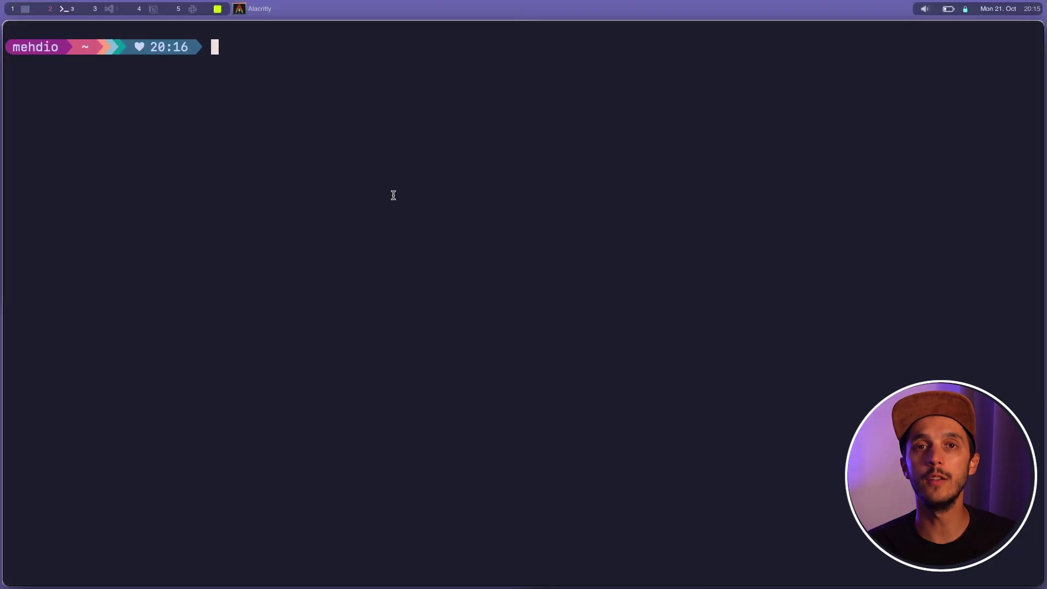
Install yabai from the terminal with brew install koekeishiya/formulae/yabai
text(brew install koekeishiya/formulae/yabai)
key(Return)
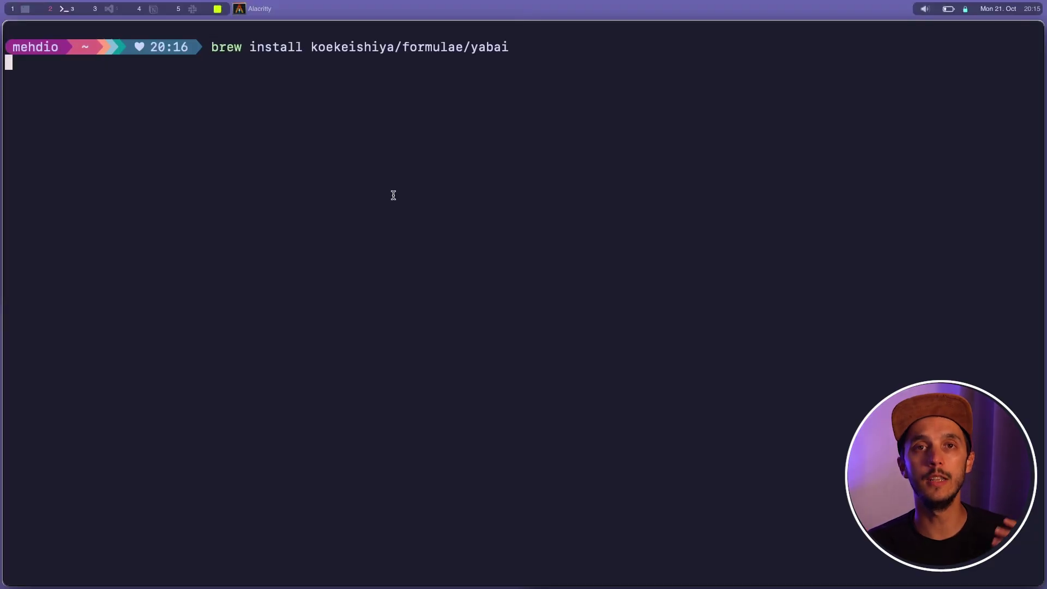
key(Return)
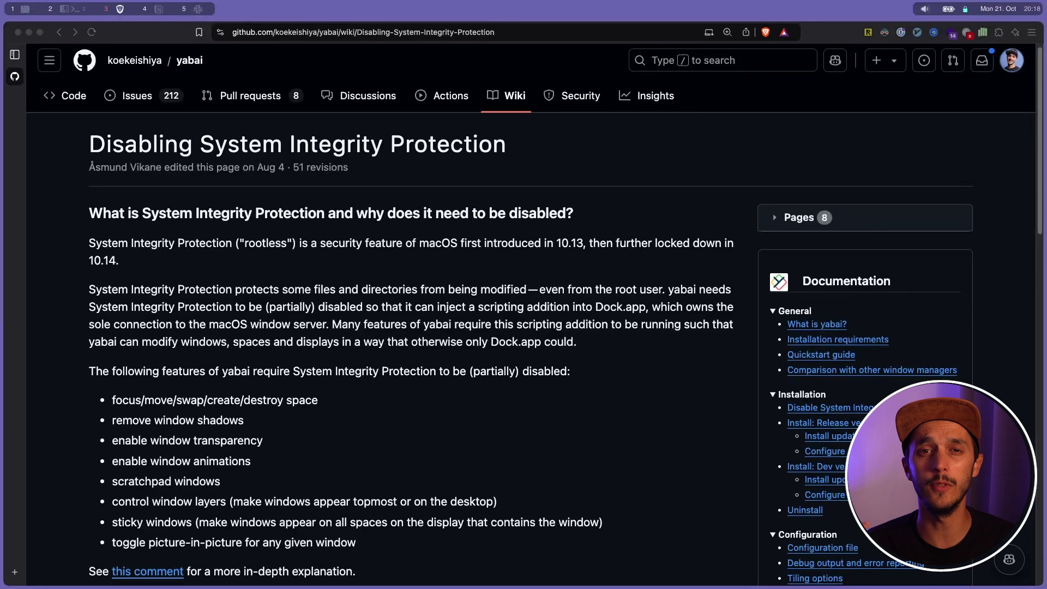
Read the yabai wiki's reasons and steps for disabling System Integrity Protection, plus its Configure scripting addition section
drag(575, 214, 91, 212)
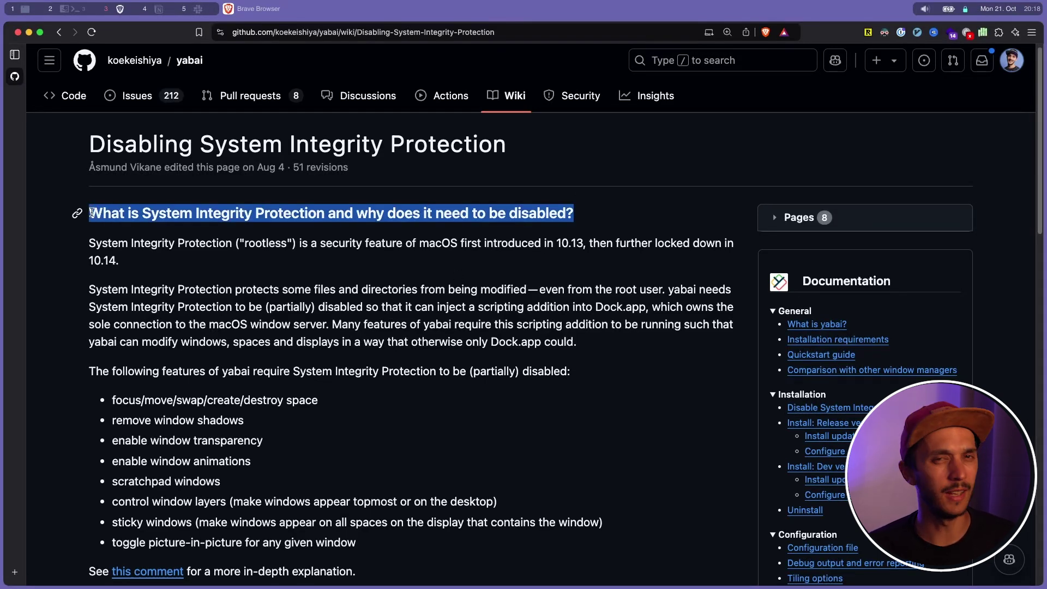
click(320, 281)
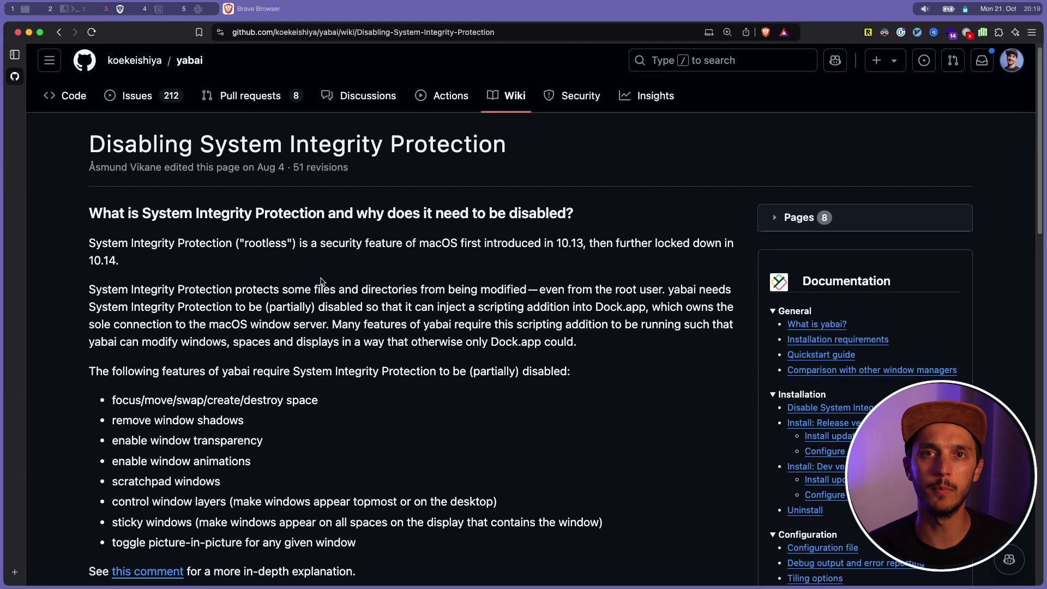
drag(575, 214, 64, 203)
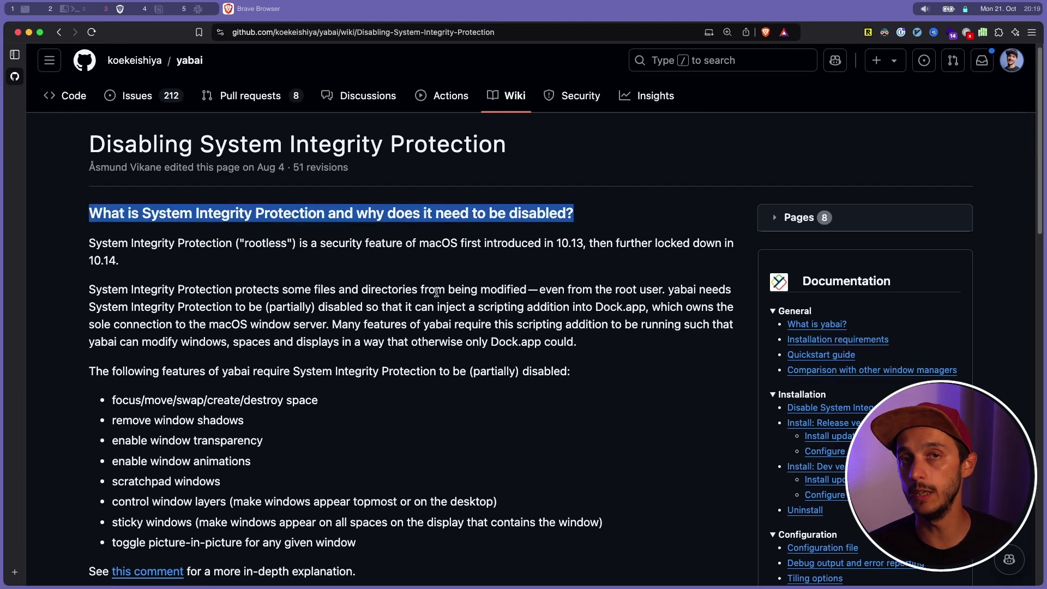
click(534, 358)
scroll(533, 359, down, 9)
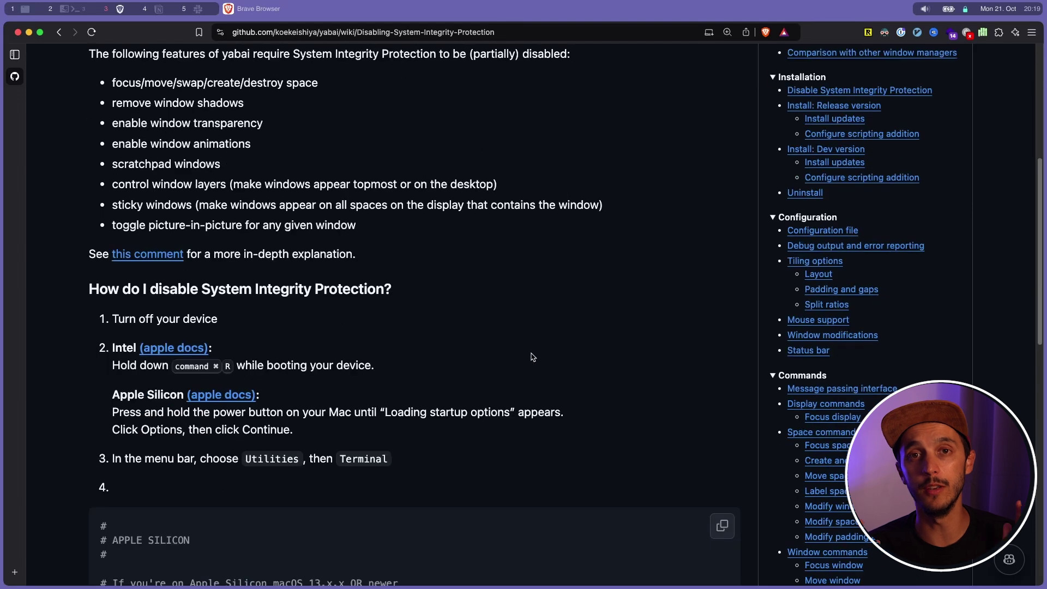
scroll(533, 357, down, 3)
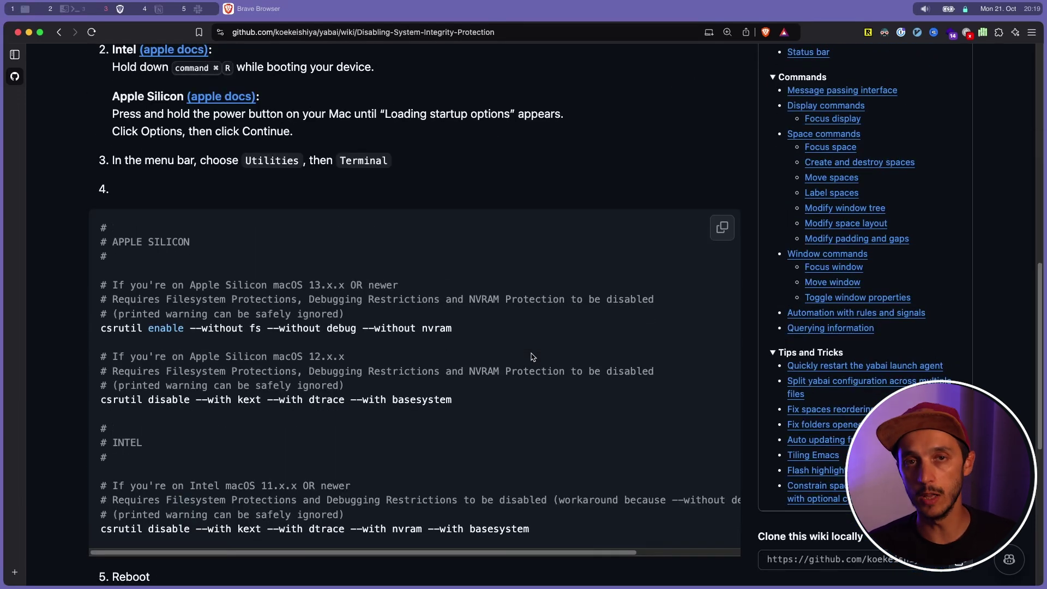
drag(109, 163, 415, 170)
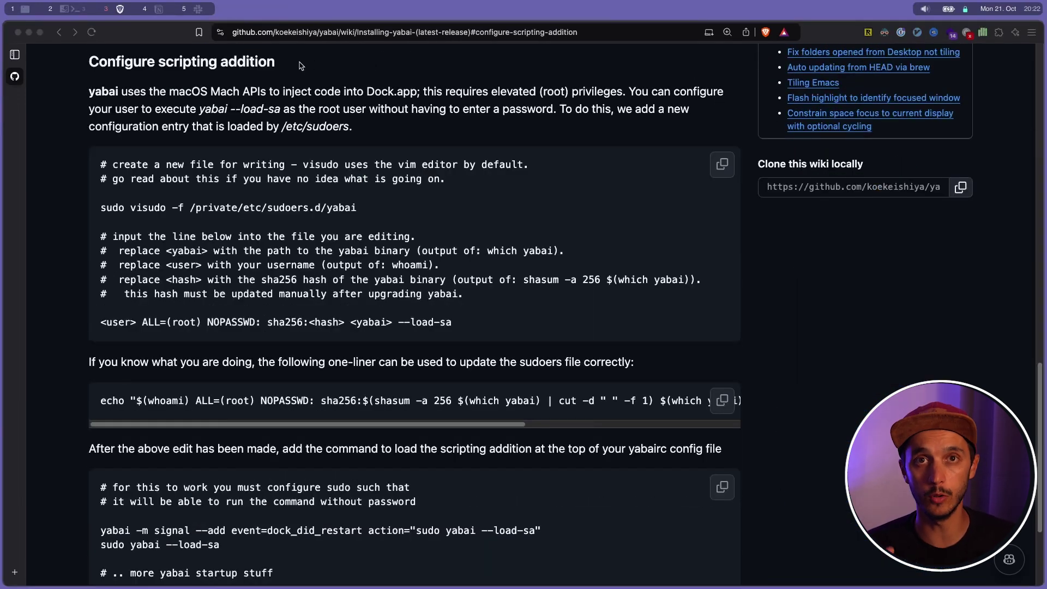
drag(277, 62, 91, 63)
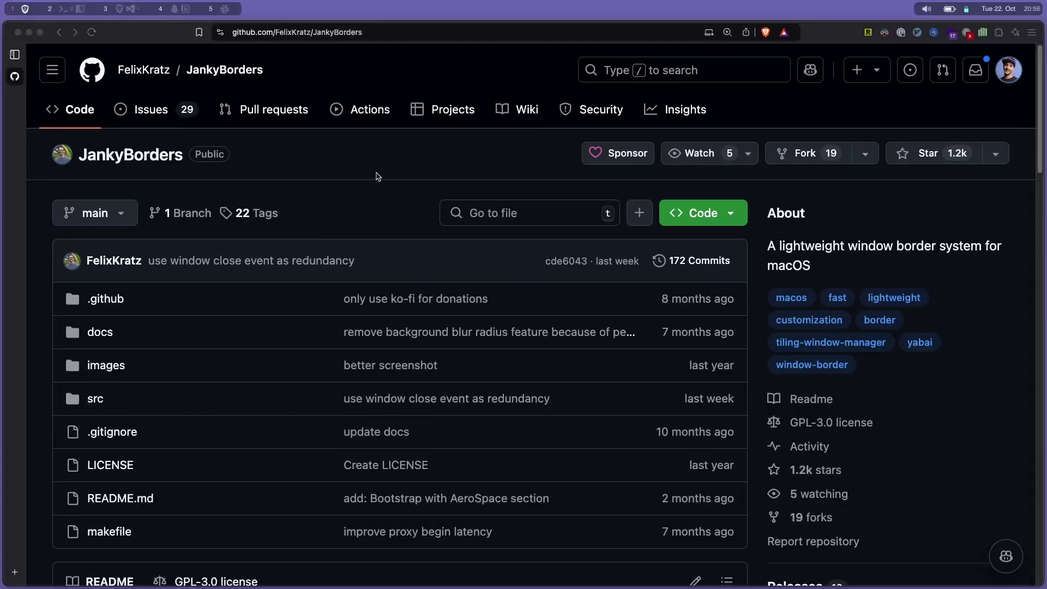
Look over the JankyBorders README and open a new browser window beside it to see the window borders
click(376, 176)
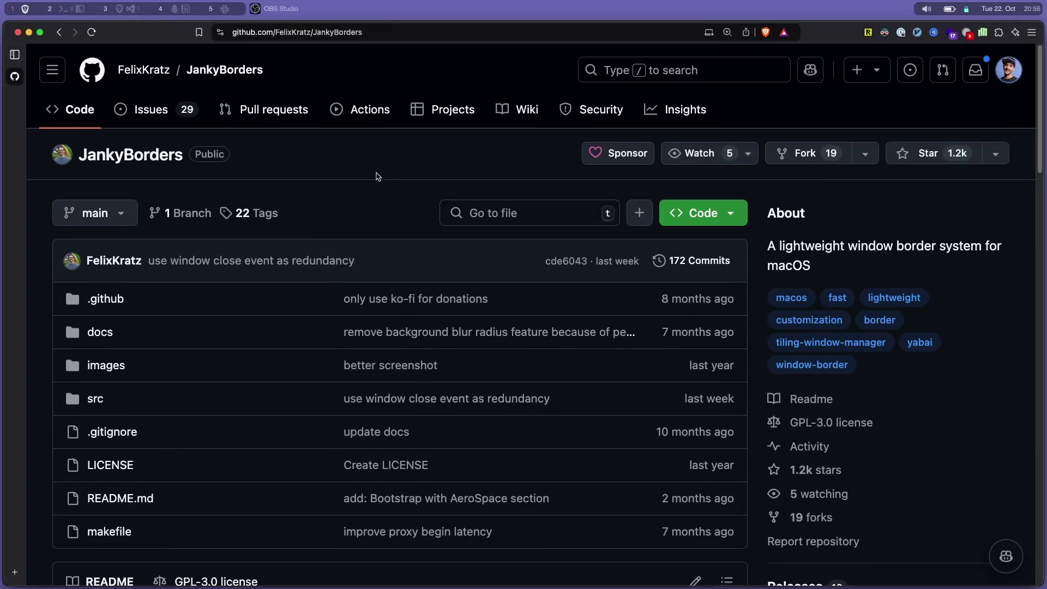
scroll(375, 226, down, 9)
key(super+n)
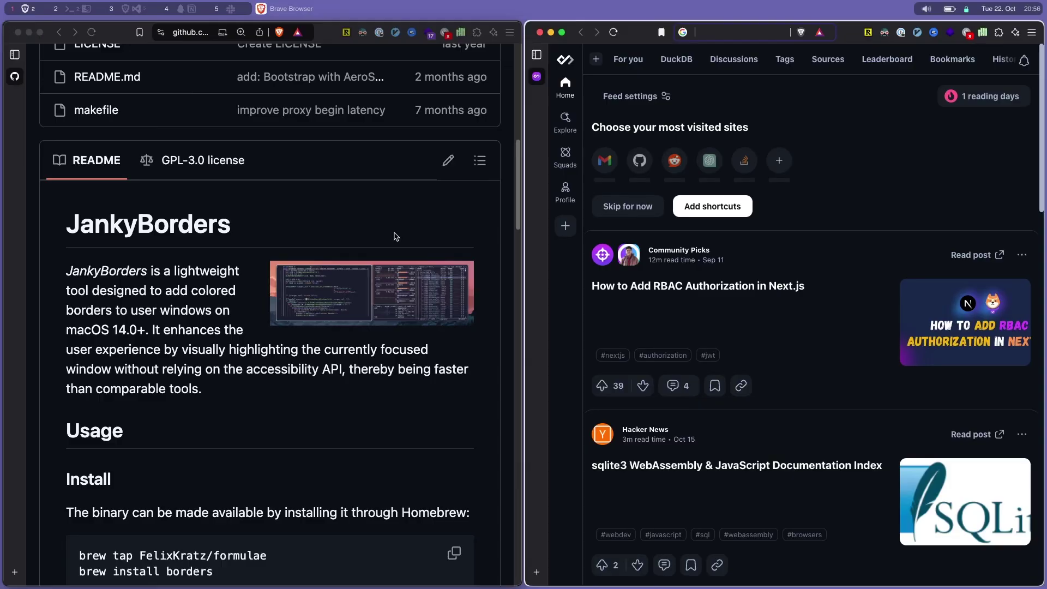
scroll(396, 237, down, 2)
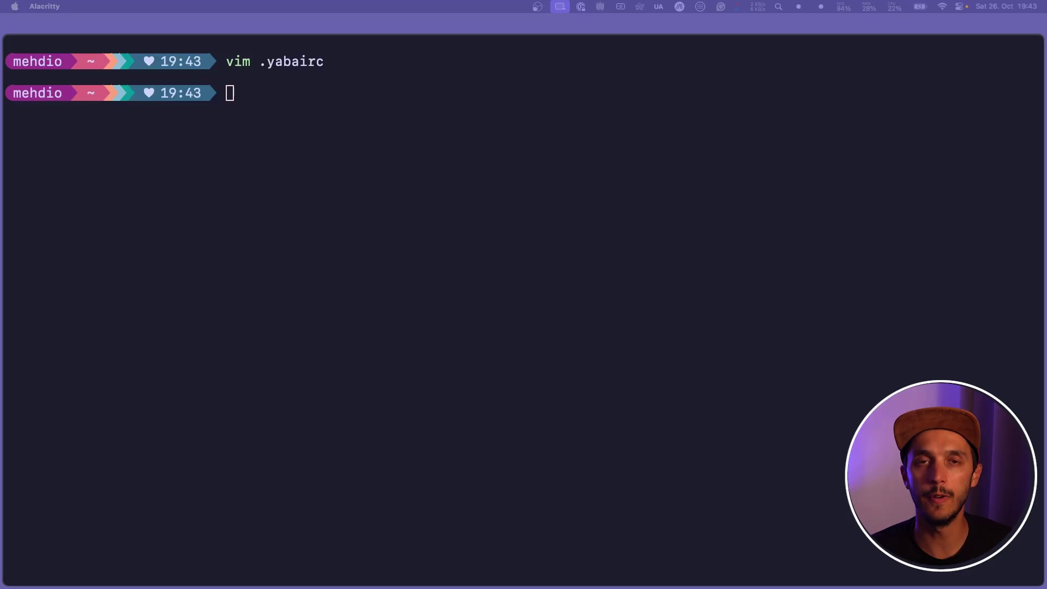
Clear the terminal, open .yabairc in vim and review the yabai config settings down to the padding and window_gap values
key(Return)
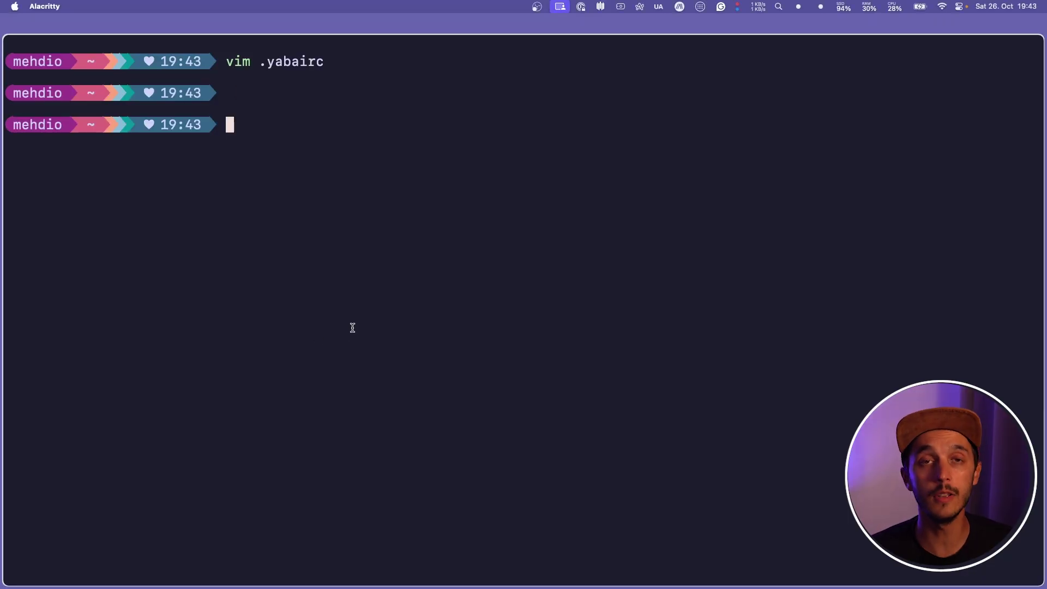
key(ctrl+l)
text(vim .ya)
key(Tab)
key(Return)
key(braceright)
key(braceright)
key(braceright)
key(braceright)
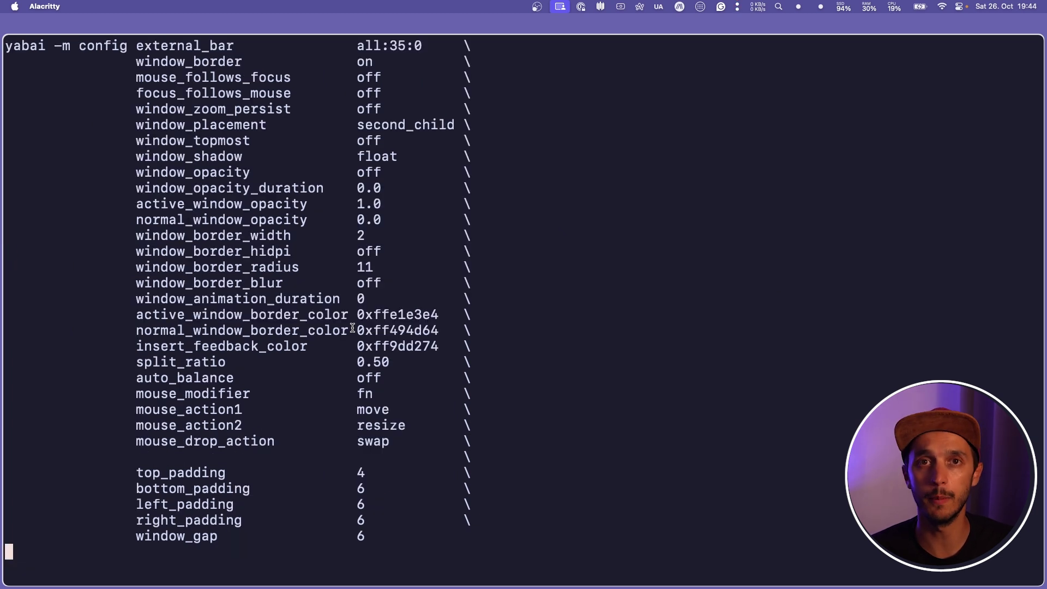
Examine the window_shadow, window_opacity and padding settings in .yabairc, plus the rules that exclude problematic apps from being managed
key(j)
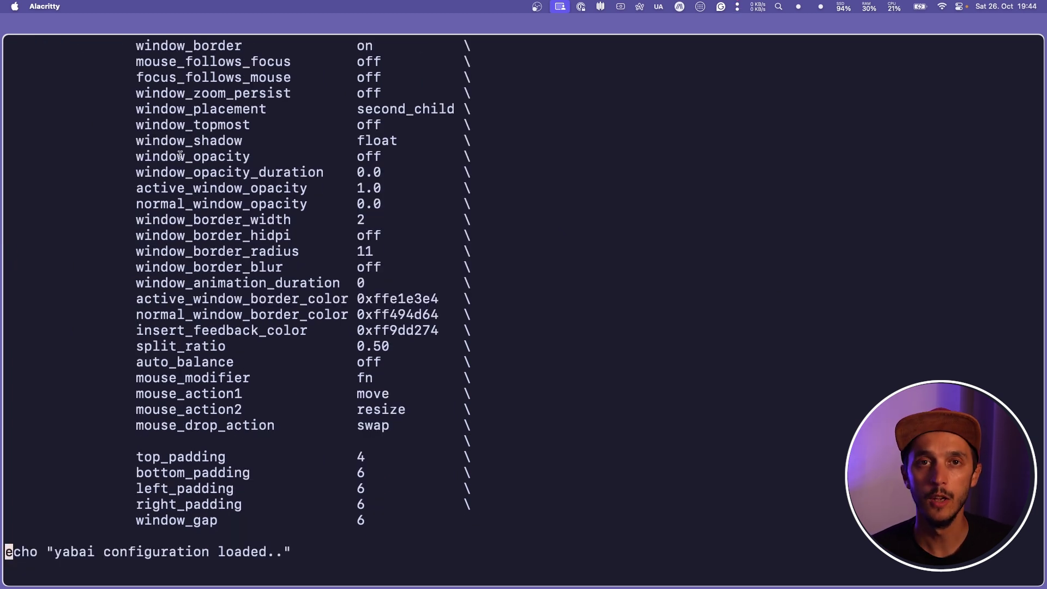
drag(133, 142, 409, 144)
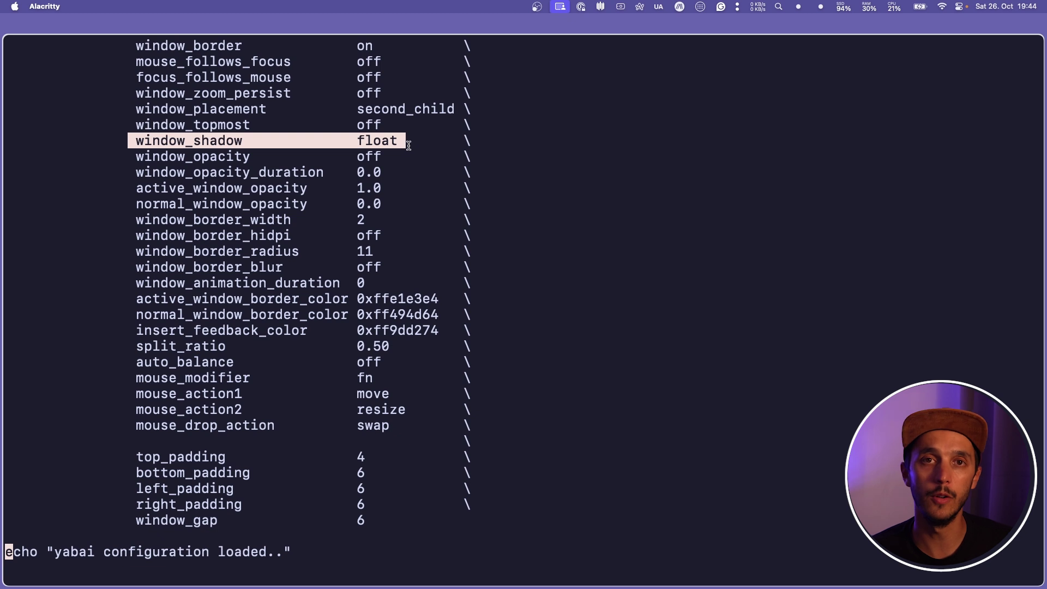
drag(138, 157, 388, 158)
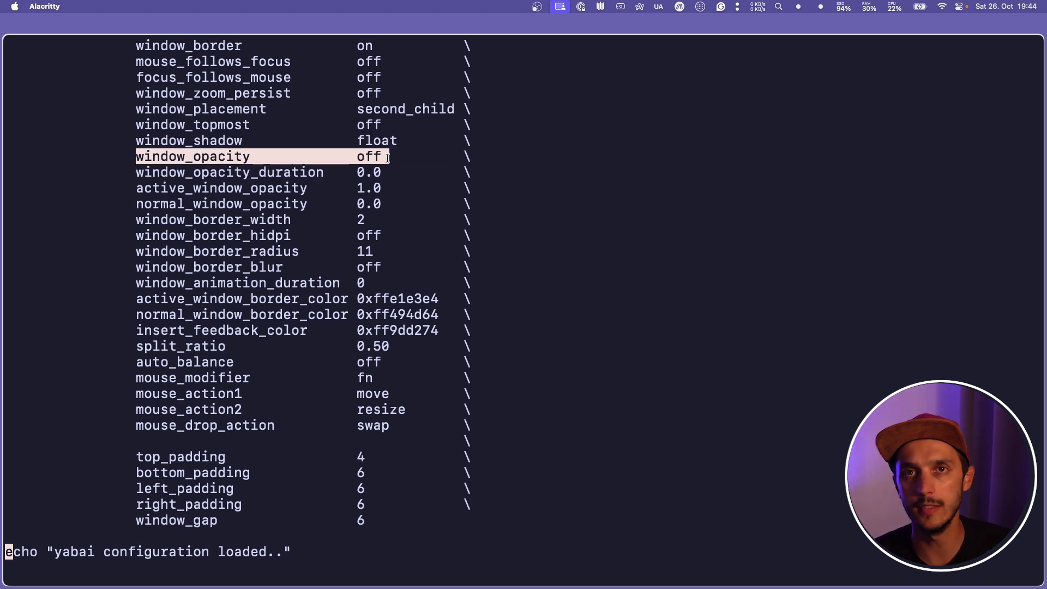
key(j)
key(j)
key(j)
key(j)
key(j)
key(j)
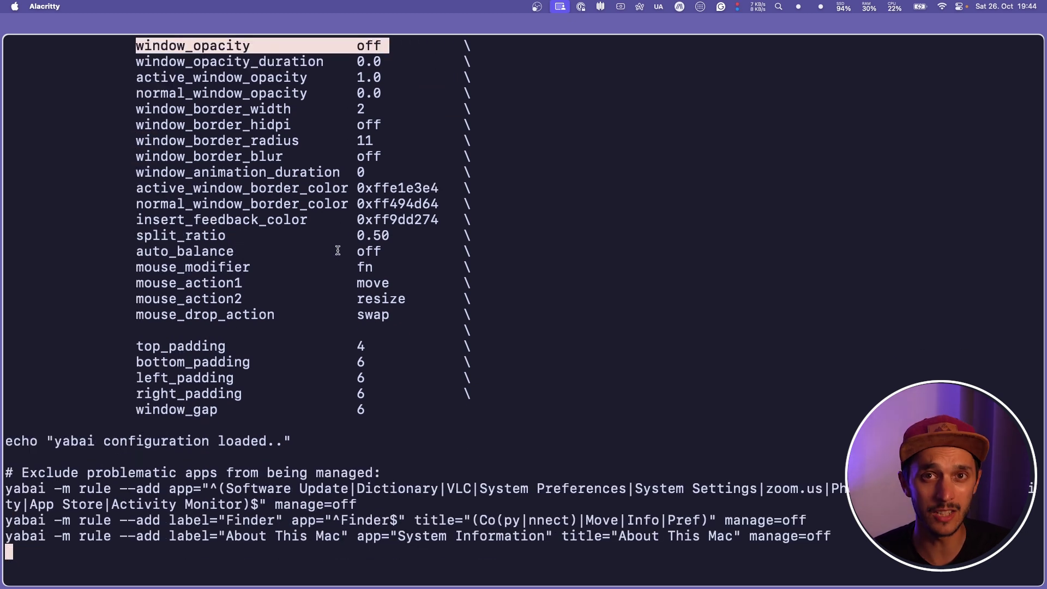
click(229, 344)
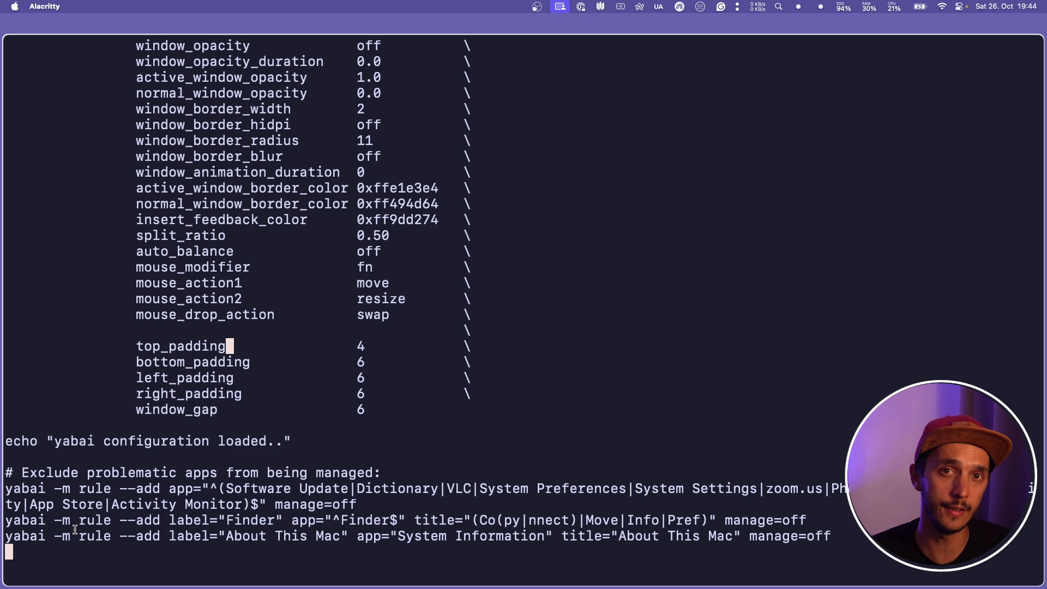
drag(6, 489, 113, 489)
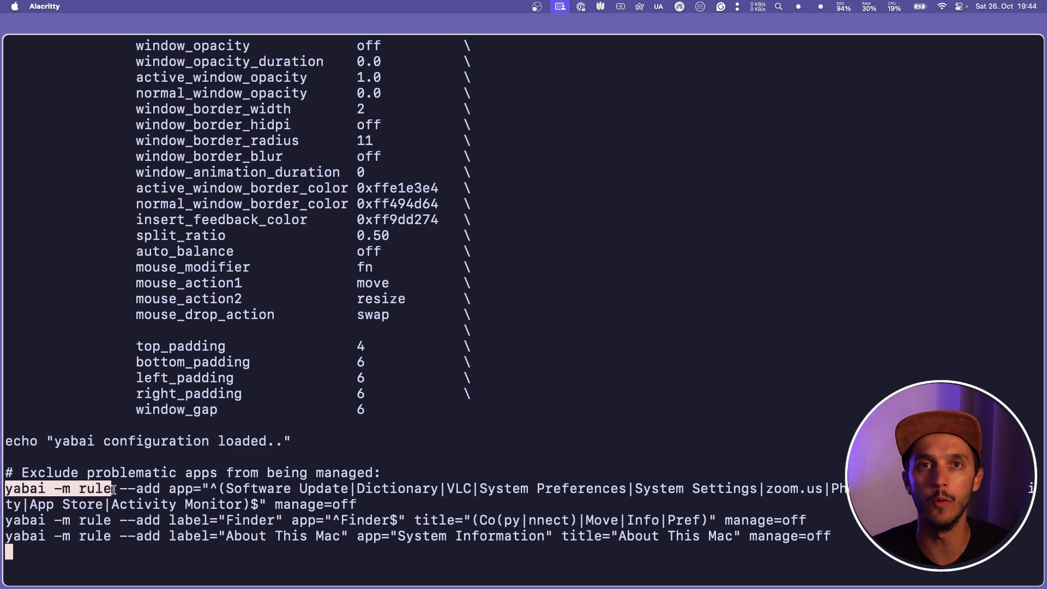
drag(112, 517, 16, 517)
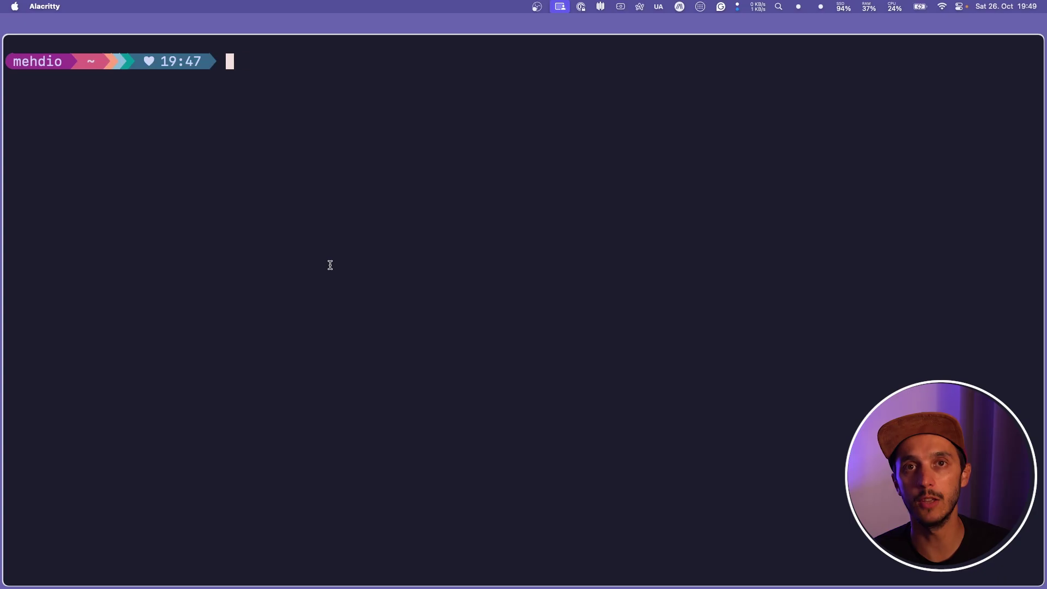
Open .skhdrc in vim and read down through the app shortcuts and window focus bindings to the window zoom bindings
text(vim .skhdrc)
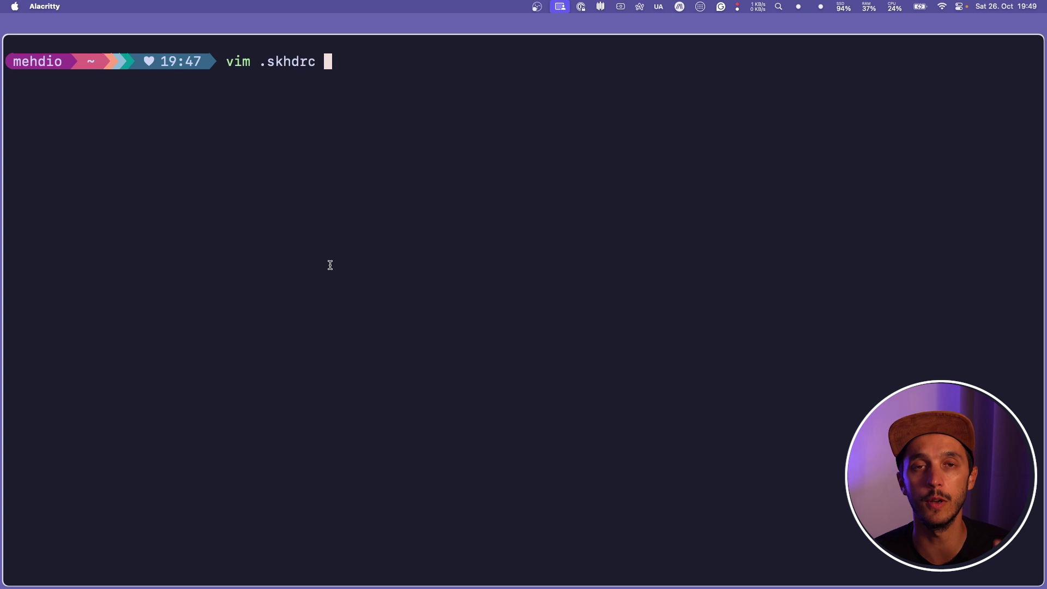
key(Return)
key(j)
key(j)
key(j)
key(j)
key(j)
key(j)
key(j)
key(j)
key(j)
key(j)
key(j)
key(j)
key(j)
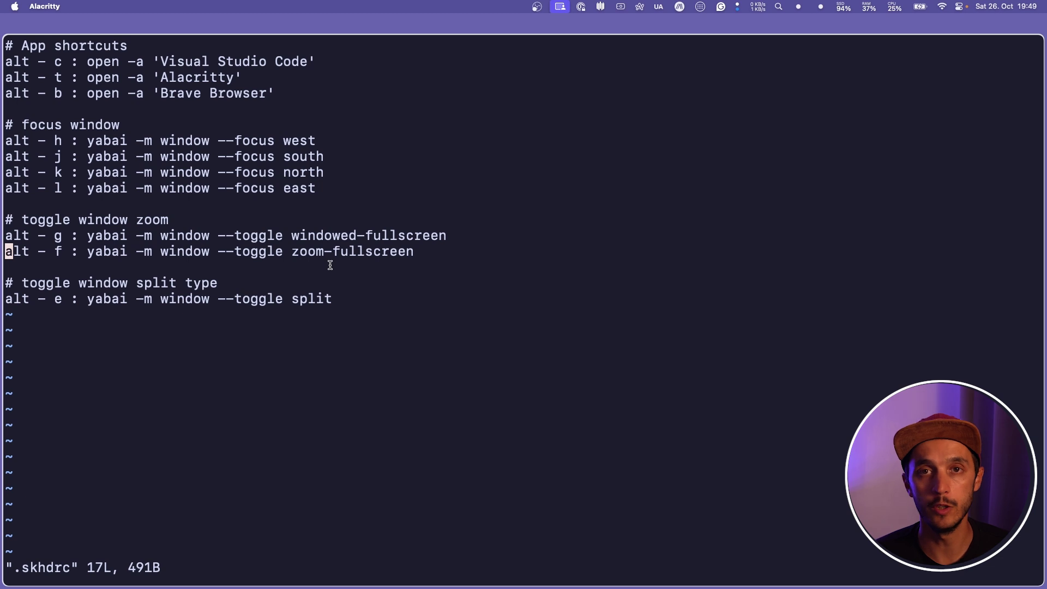
Review the alt + h/j/k/l focus window bindings in .skhdrc, and the toggle window zoom and split type bindings below them
key(shift+v)
key(Escape)
key(k)
key(k)
key(k)
key(k)
key(shift+v)
key(k)
key(k)
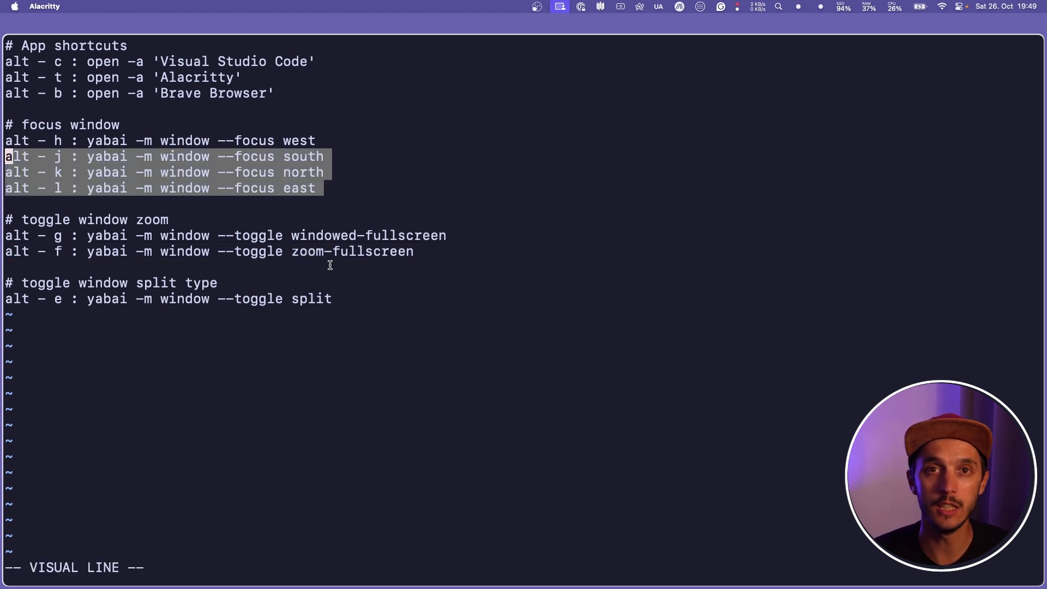
key(k)
key(k)
key(j)
key(j)
key(Escape)
key(j)
key(j)
key(j)
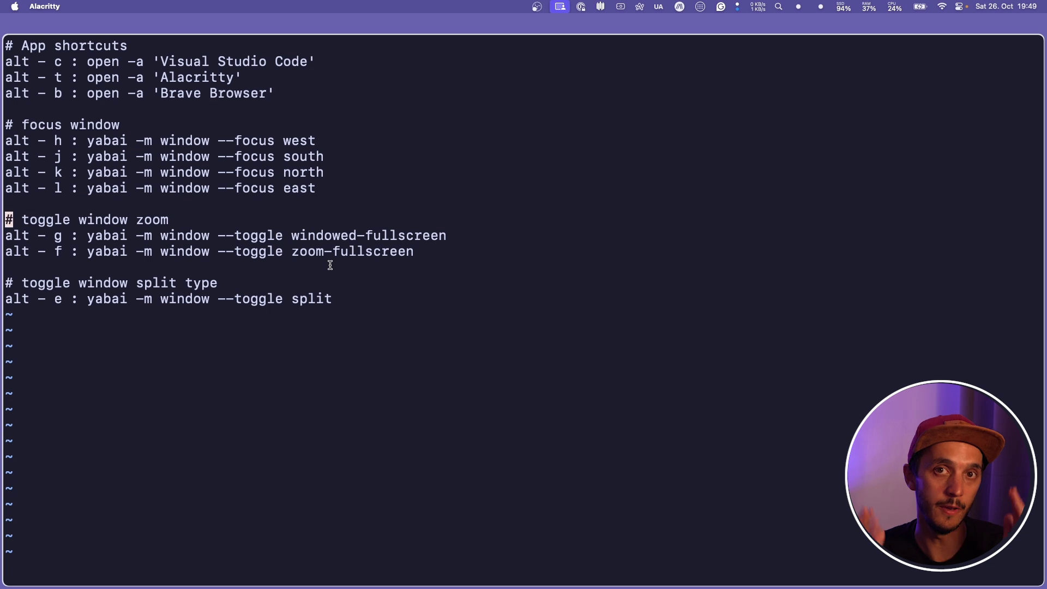
key(j)
key(j)
key(j)
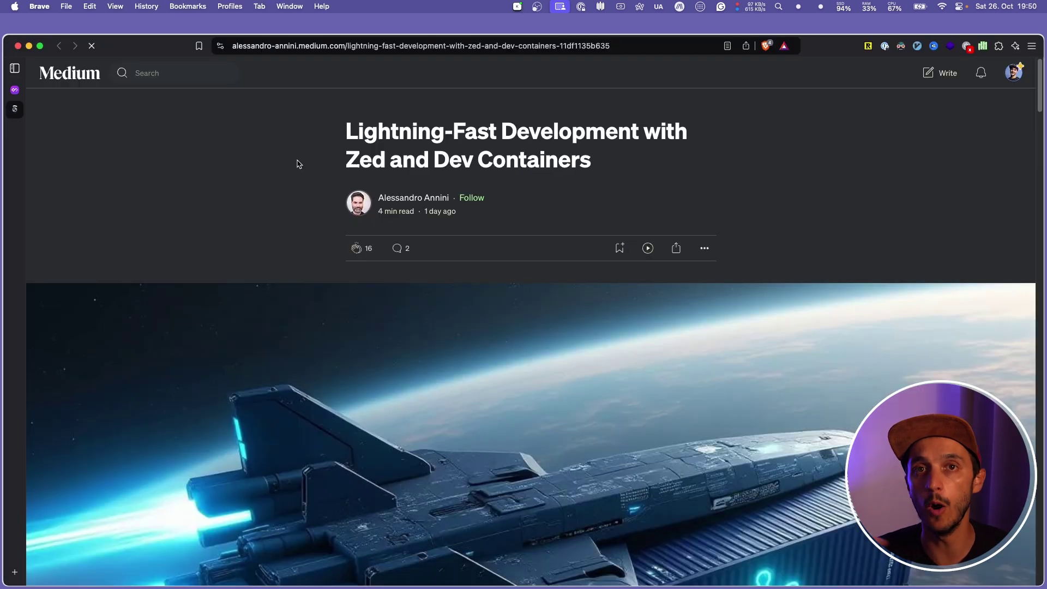
Open a second browser window beside the Medium article, and move focus back to the article to close its tab
key(super+n)
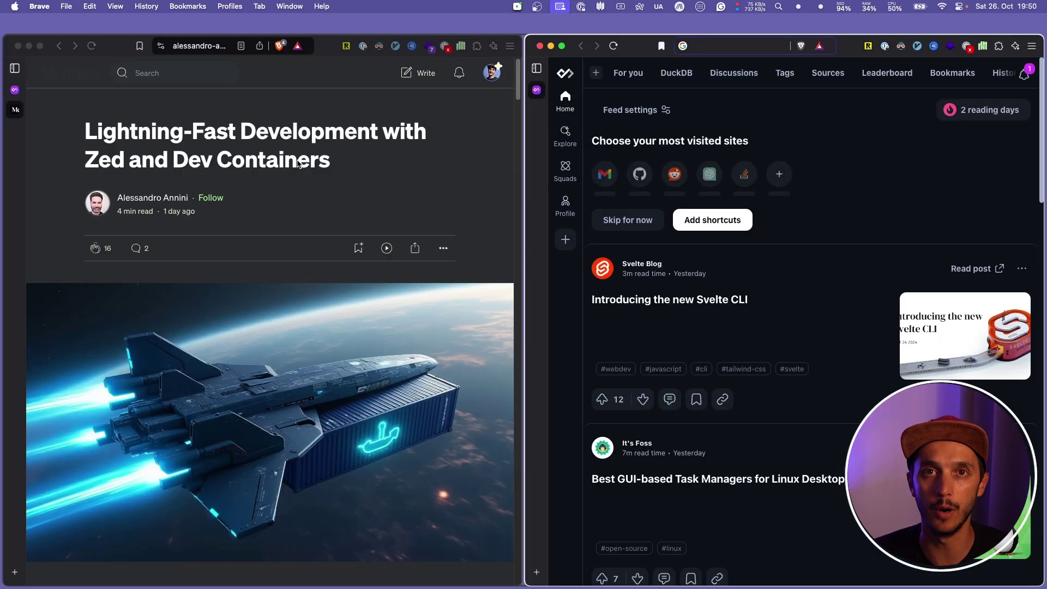
mouse_move(526, 129)
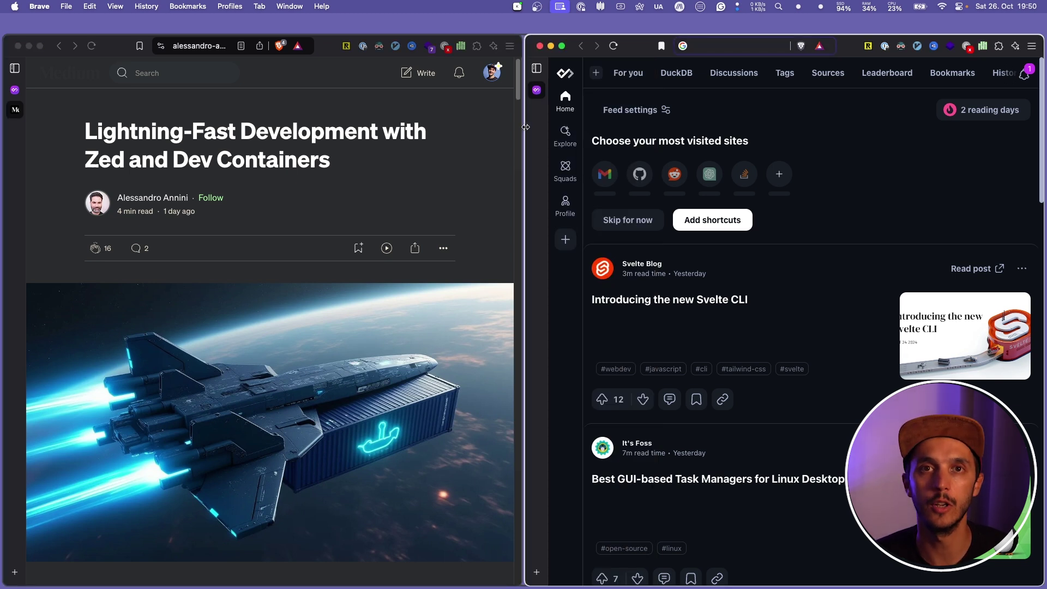
click(525, 127)
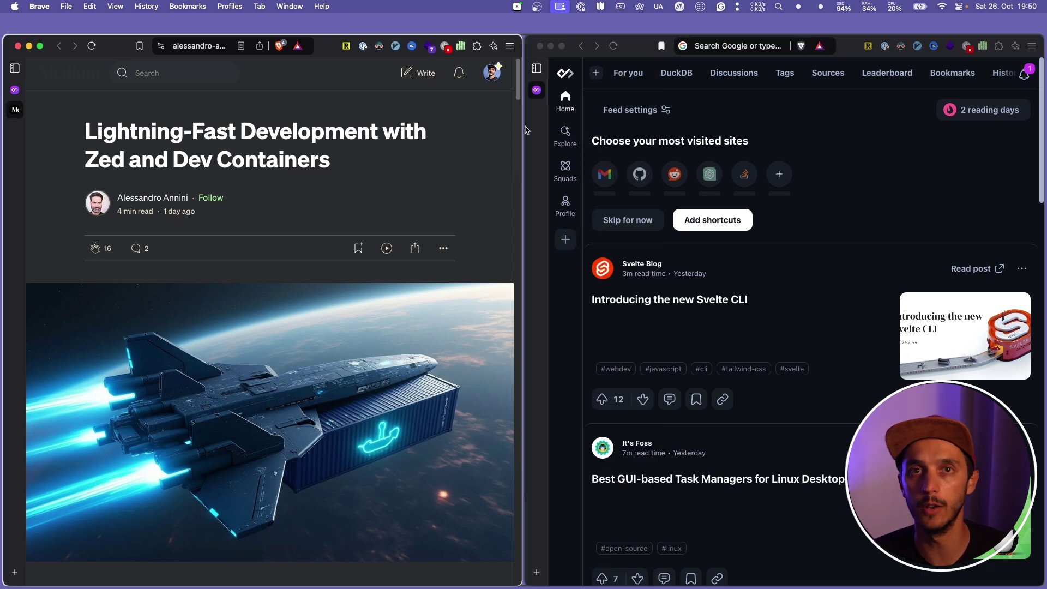
key(super+w)
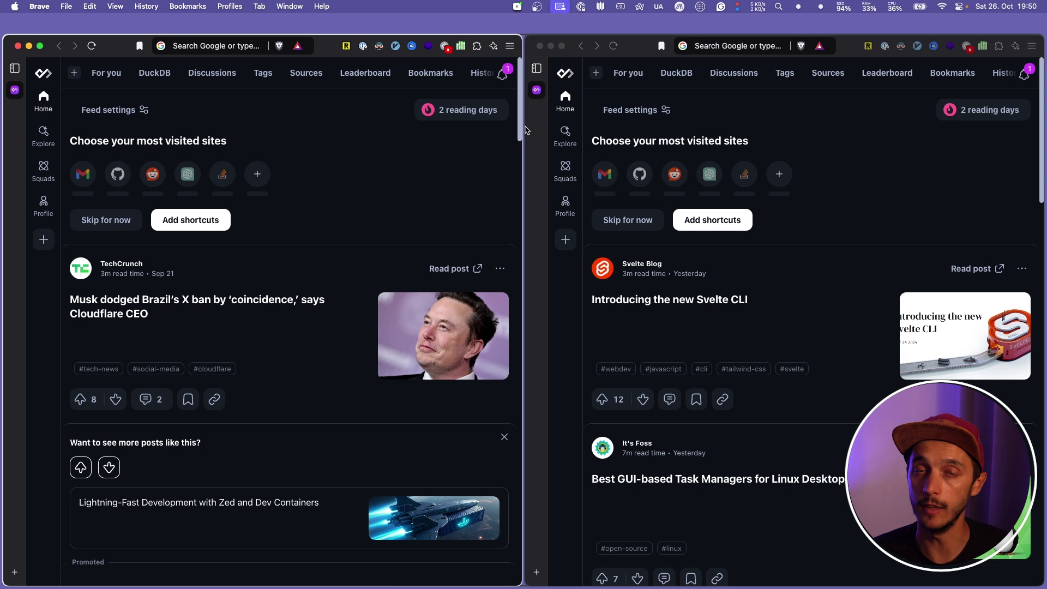
Open another browser window and toggle fullscreen zoom on the focused window
key(super+n)
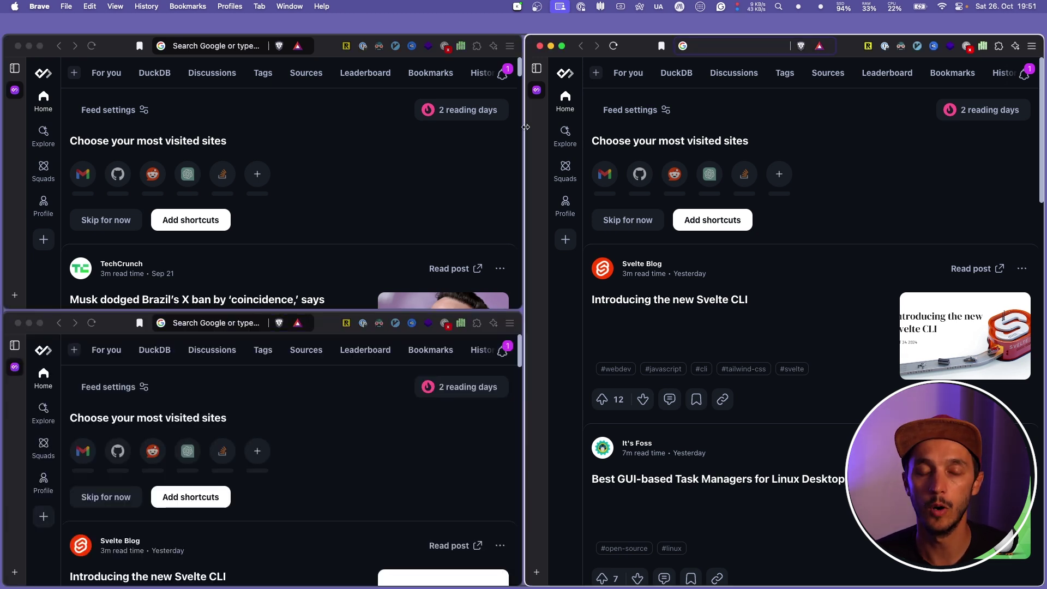
key(ctrl+alt+Return)
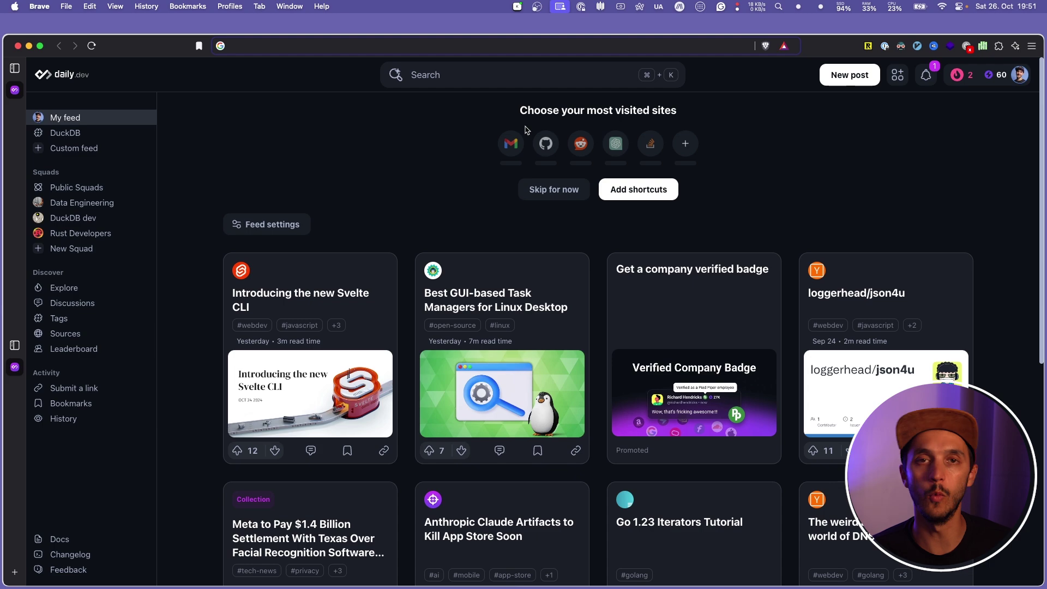
key(ctrl+alt+Return)
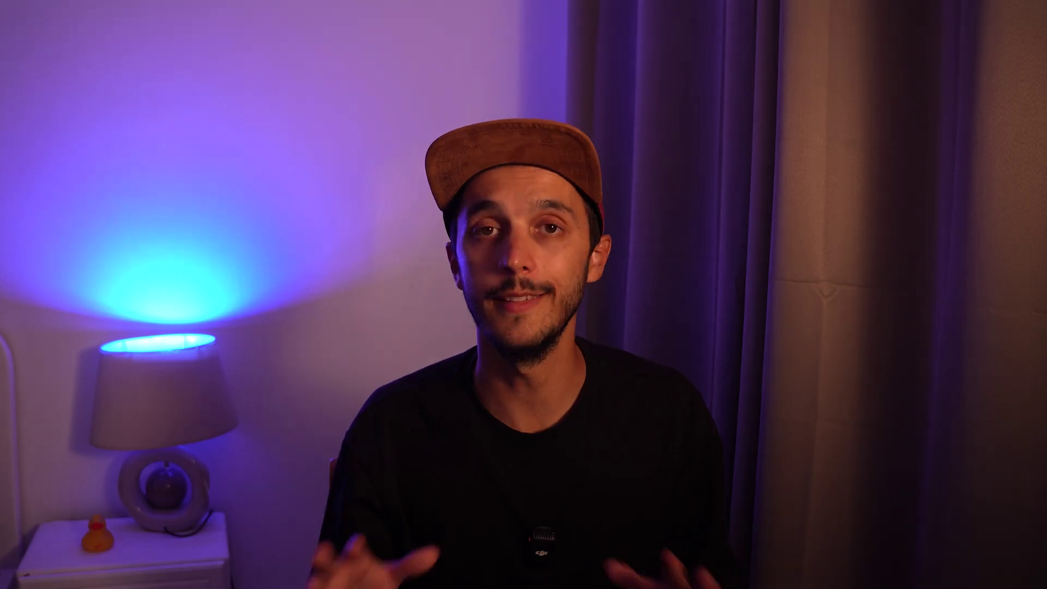
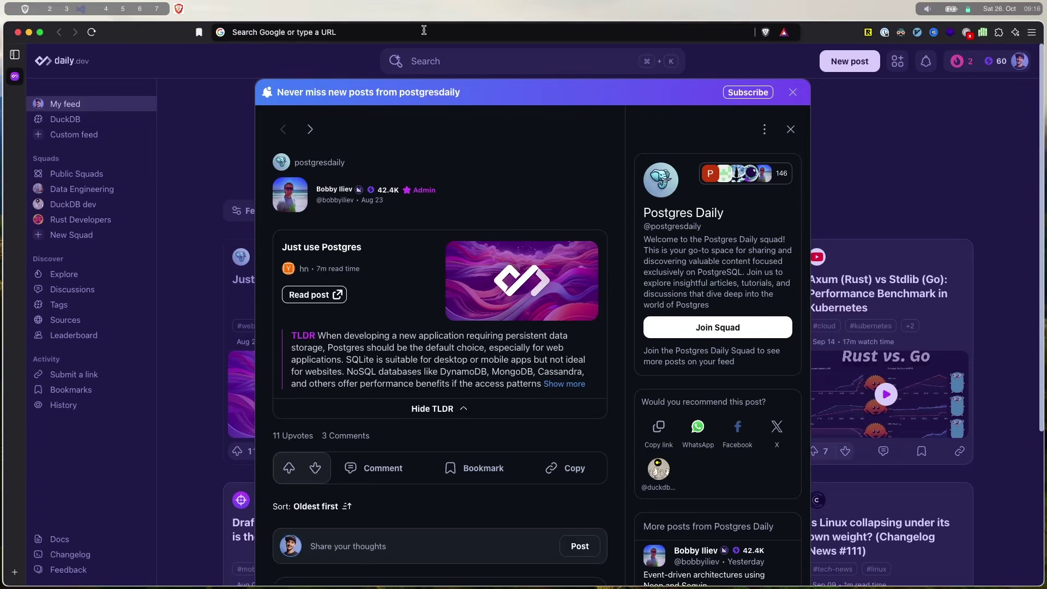
Show the Mission Control overview of all desktops
key(ctrl+Up)
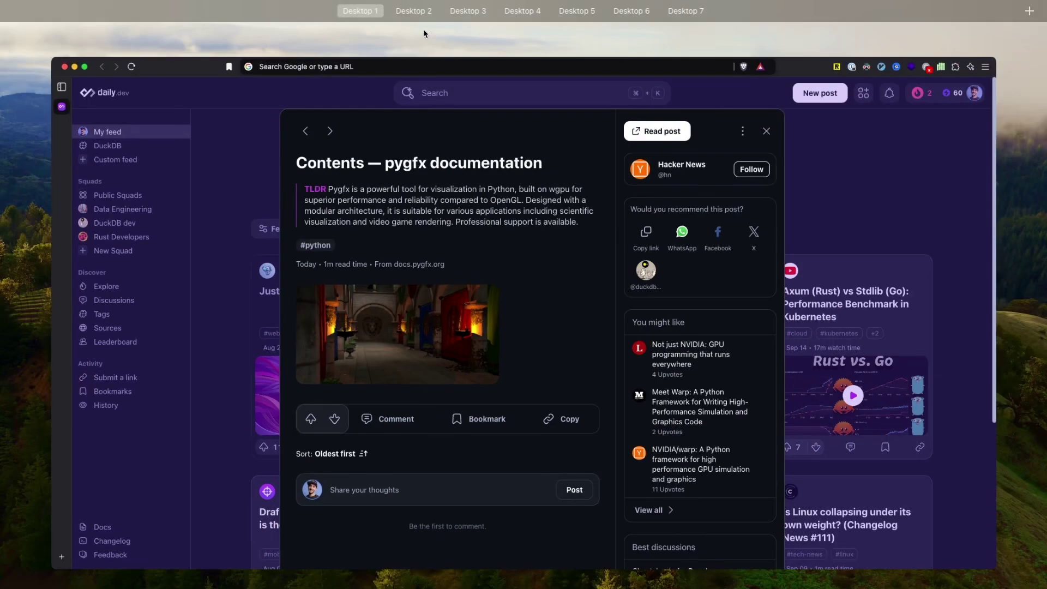
mouse_move(428, 11)
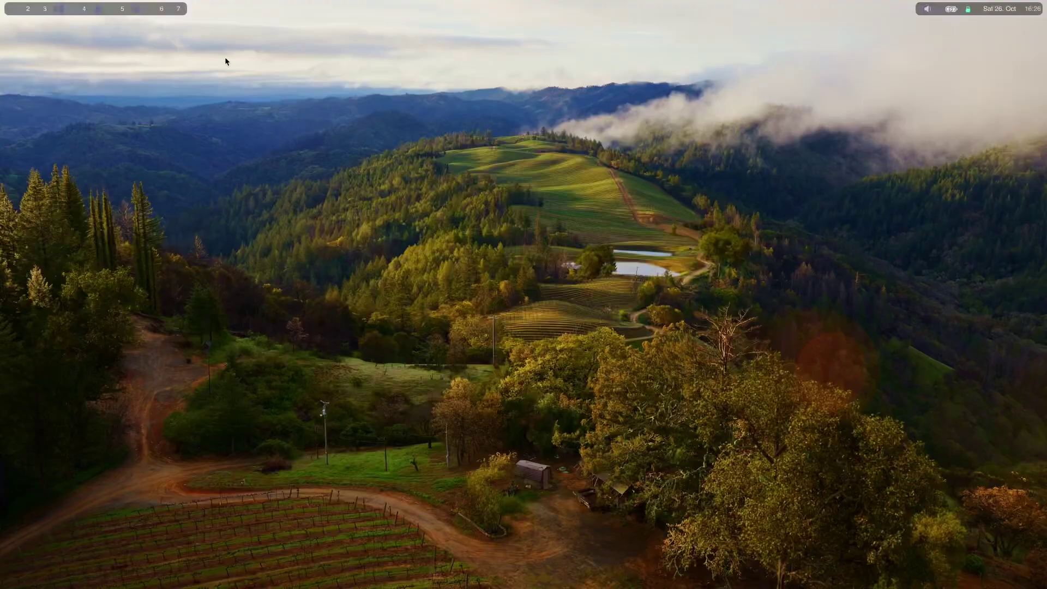
Jump to space 3 and space 4 with the space shortcuts, and bring up VS Code with its app shortcut
click(525, 297)
key(alt+3)
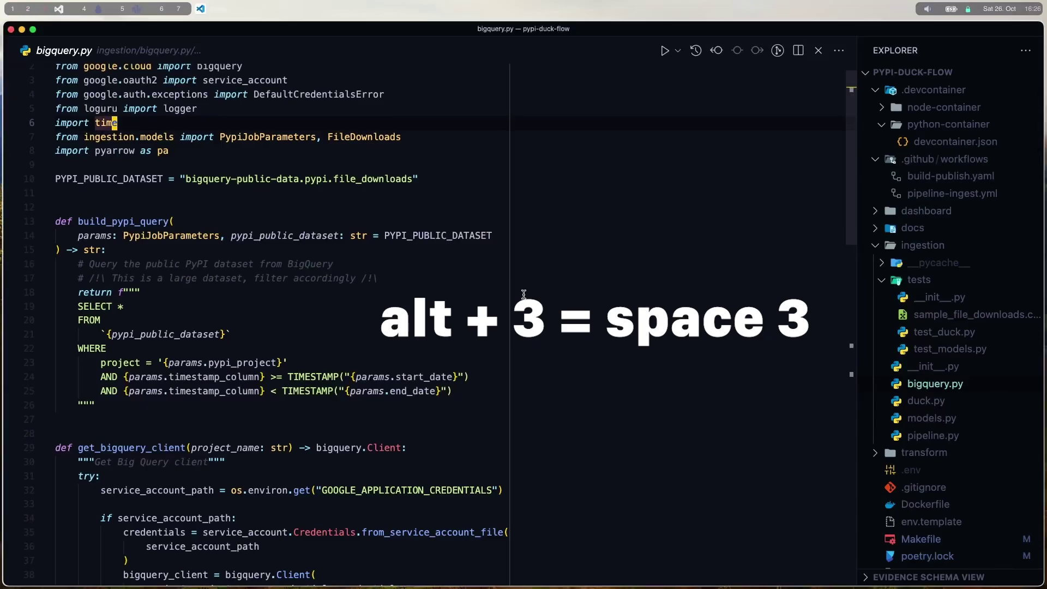
key(alt+4)
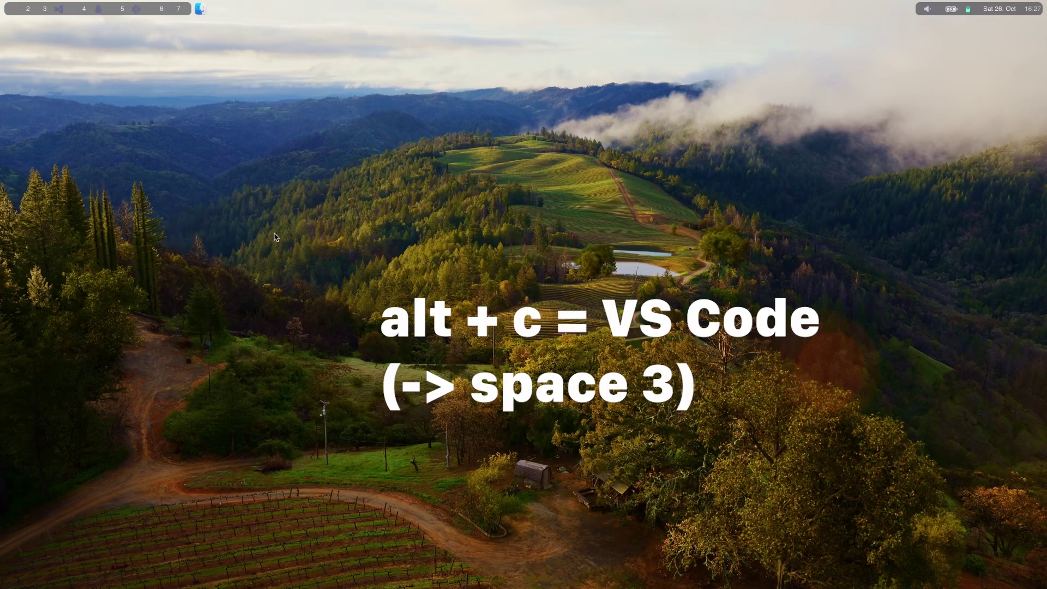
key(alt+c)
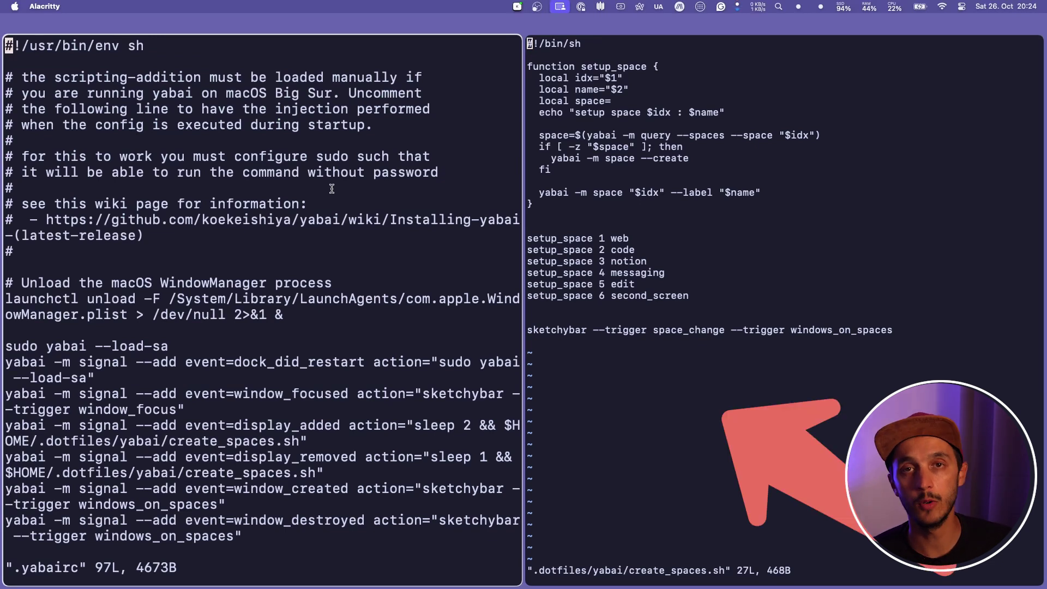
Reduce the .yabairc terminal's font size and examine the create_spaces.sh call beside the script's yabai -m space --create line
key(super+minus)
key(j)
key(j)
key(j)
key(j)
key(j)
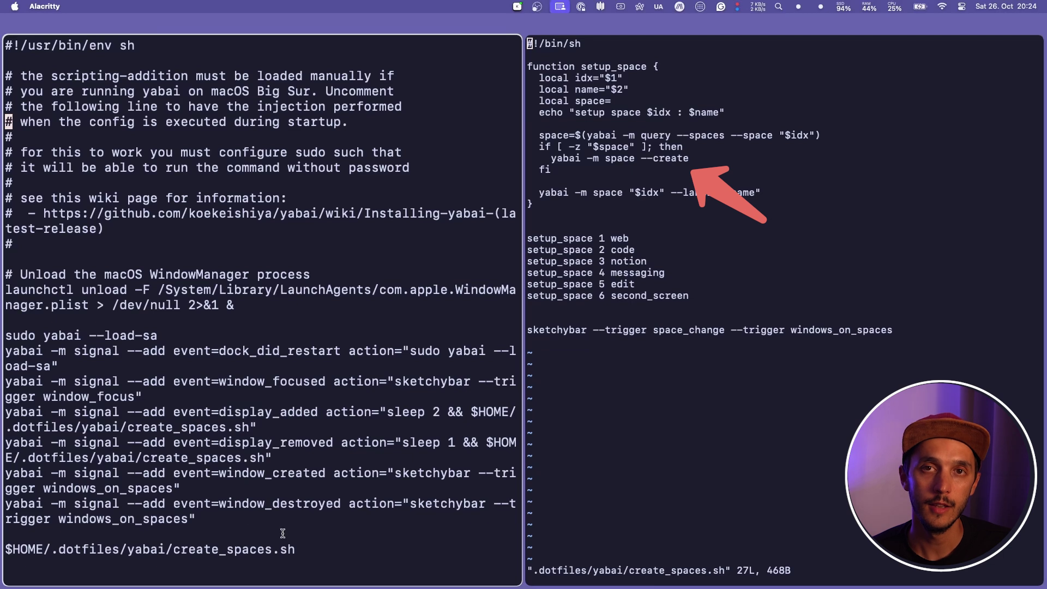
drag(297, 549, 145, 552)
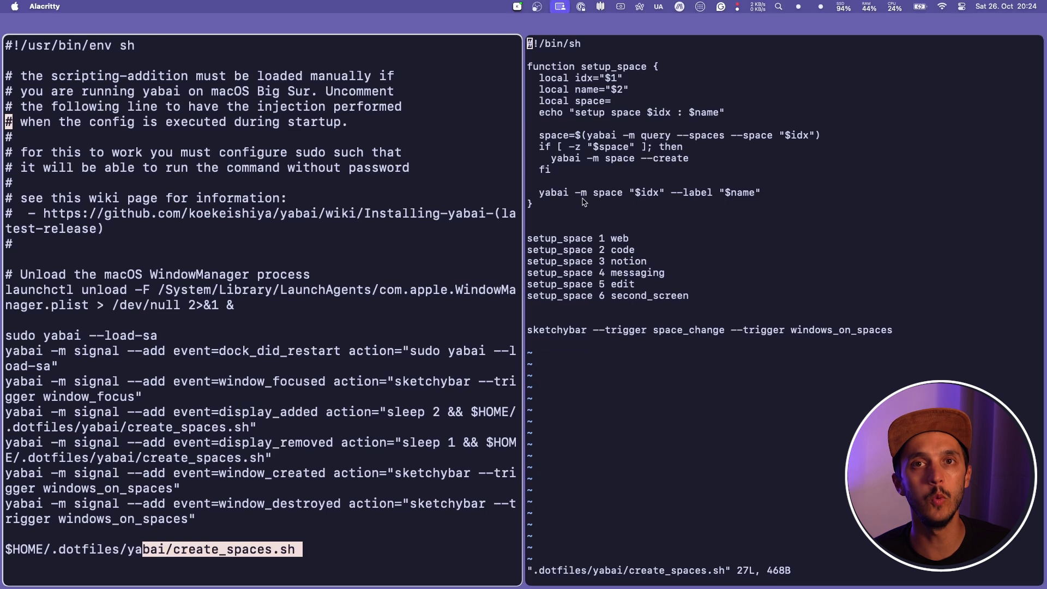
drag(550, 158, 712, 158)
Compare the .yabairc lines assigning space 9 to the second display with the script's setup_space list, and read down to the app rules
scroll(130, 382, down, 5)
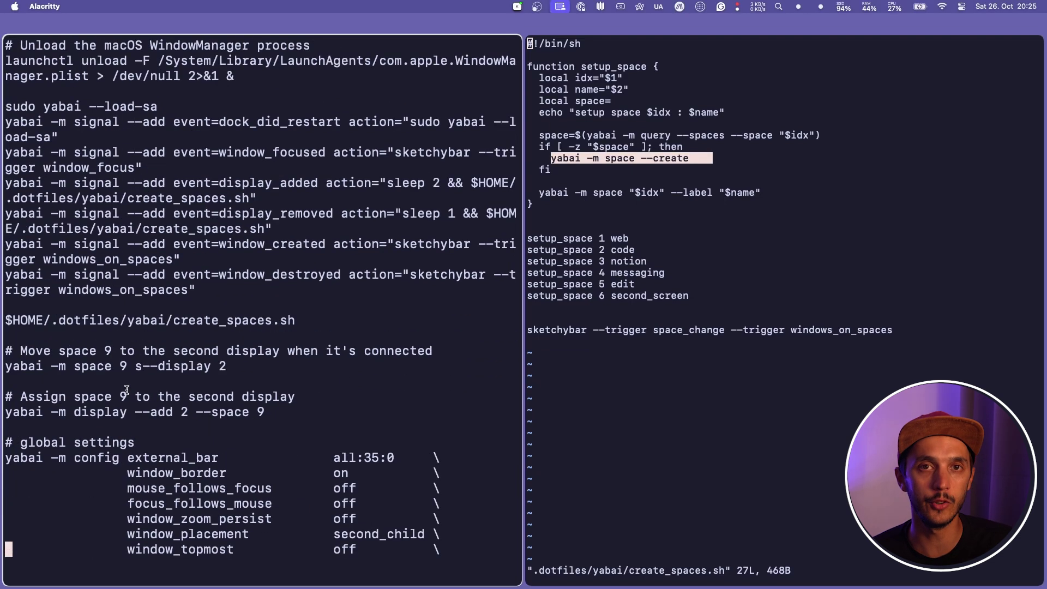
scroll(127, 389, down, 1)
drag(261, 364, 5, 350)
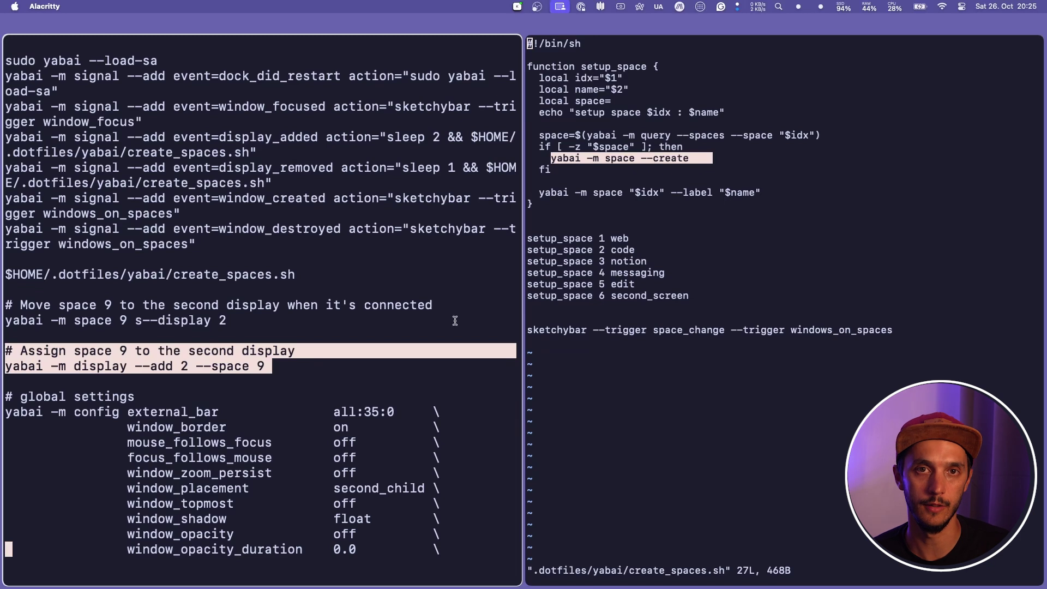
click(437, 324)
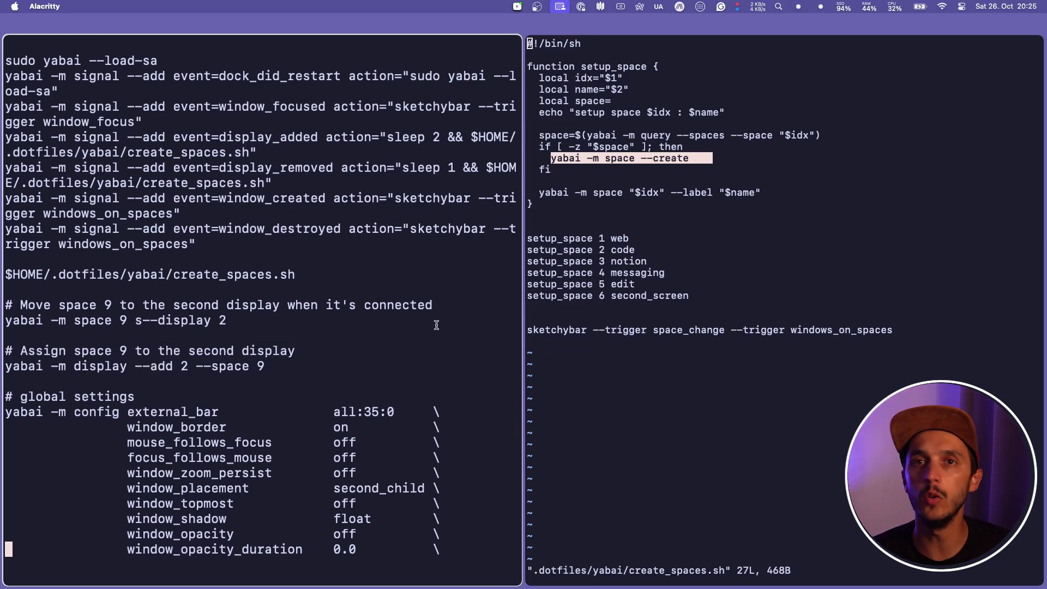
drag(711, 296, 526, 235)
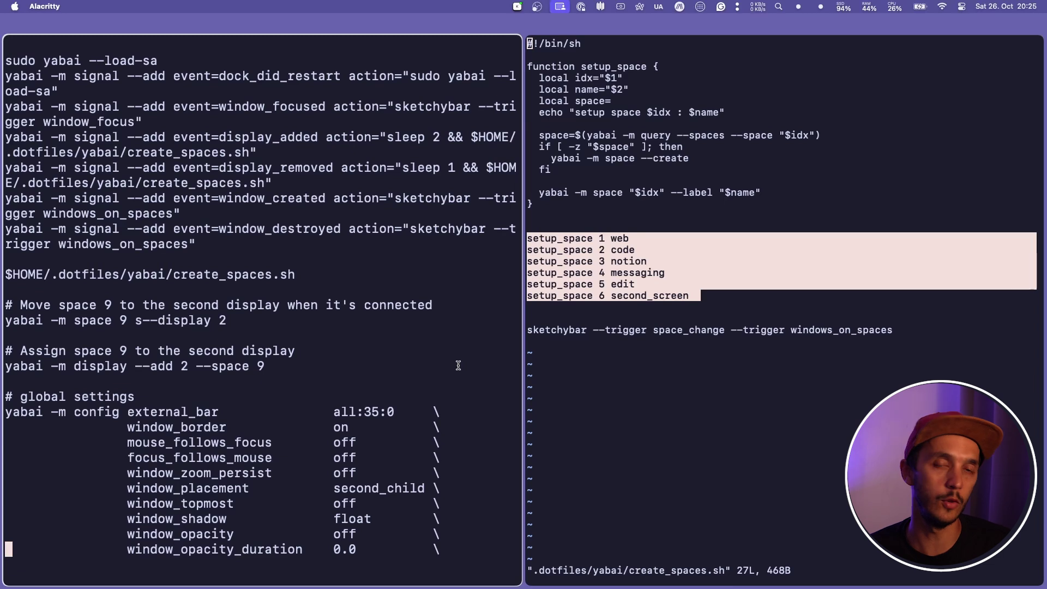
drag(270, 371, 14, 360)
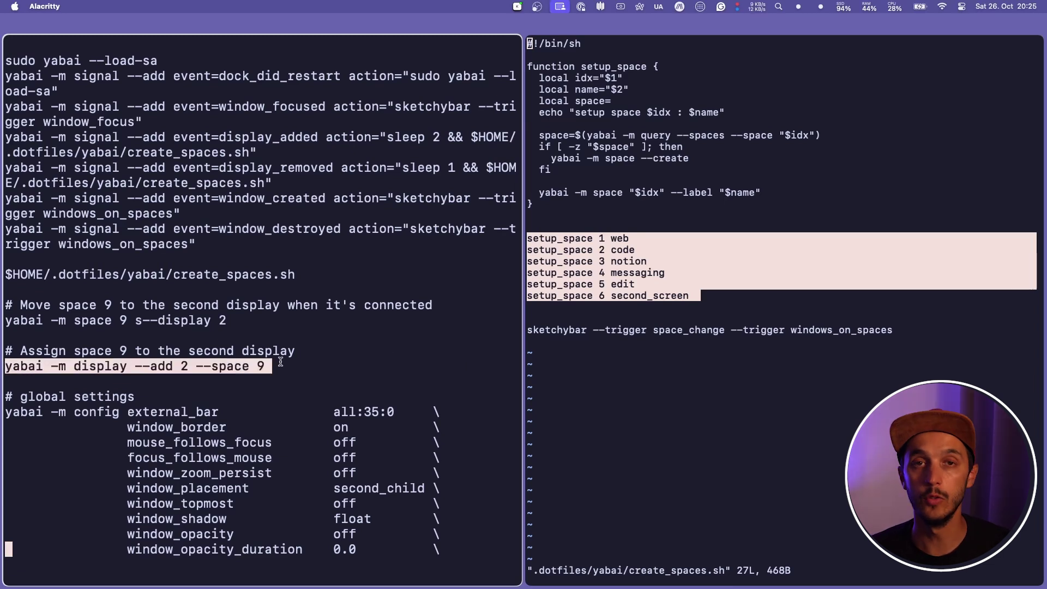
click(264, 361)
scroll(297, 365, down, 10)
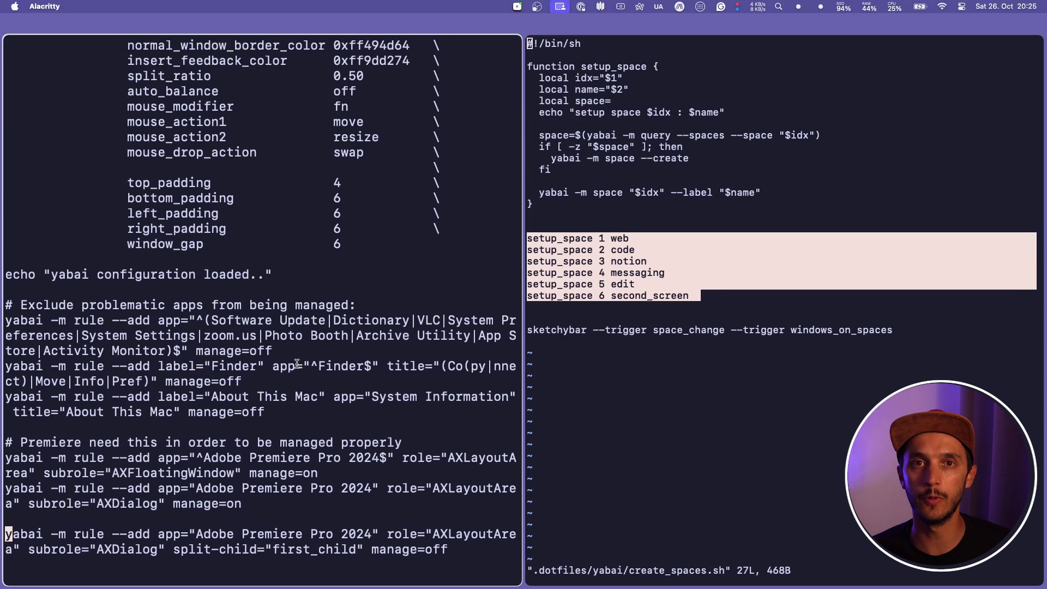
scroll(297, 364, down, 6)
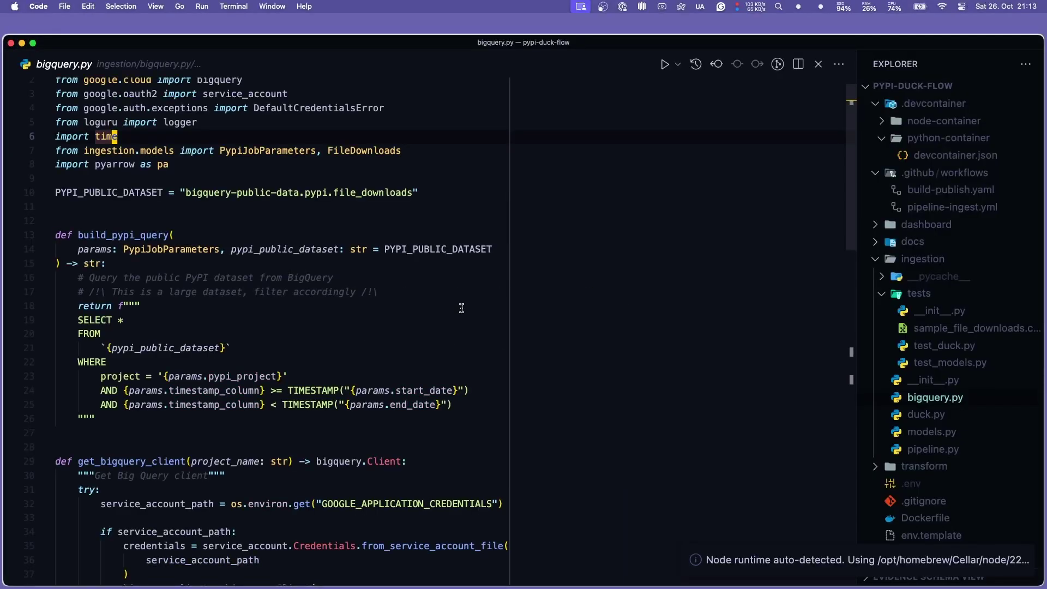
Bring up the desktops overview from VS Code
key(ctrl+Up)
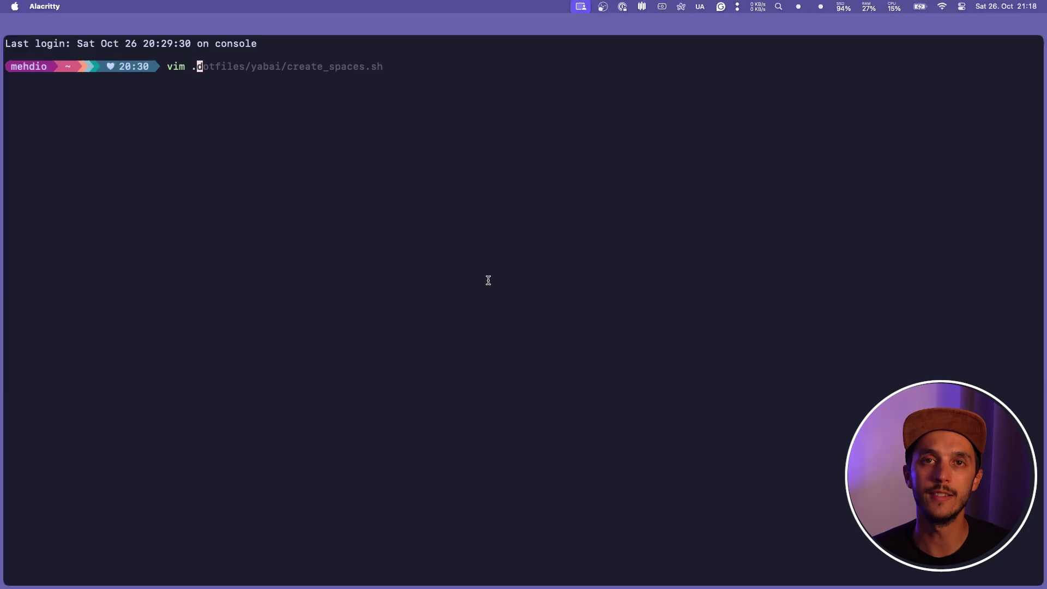
Open .skhdrc in vim and examine the shortcuts for focusing spaces 1 to 10 and sending windows to a space
text(skhdrc)
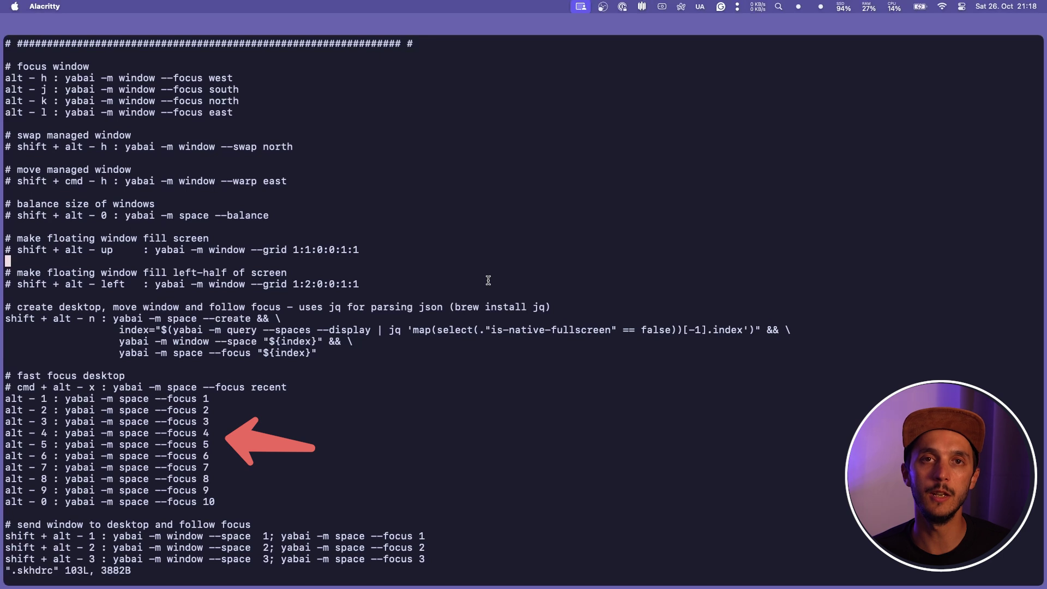
key(braceright)
key(braceright)
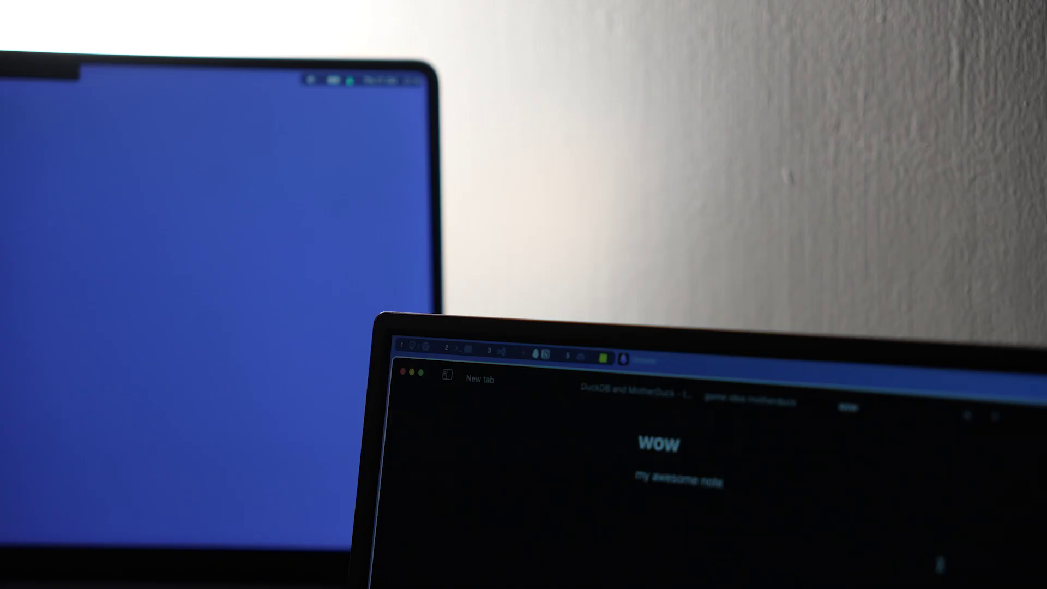
Send the active window to space 8 on the second display and return the focus to space 1
key(alt+o)
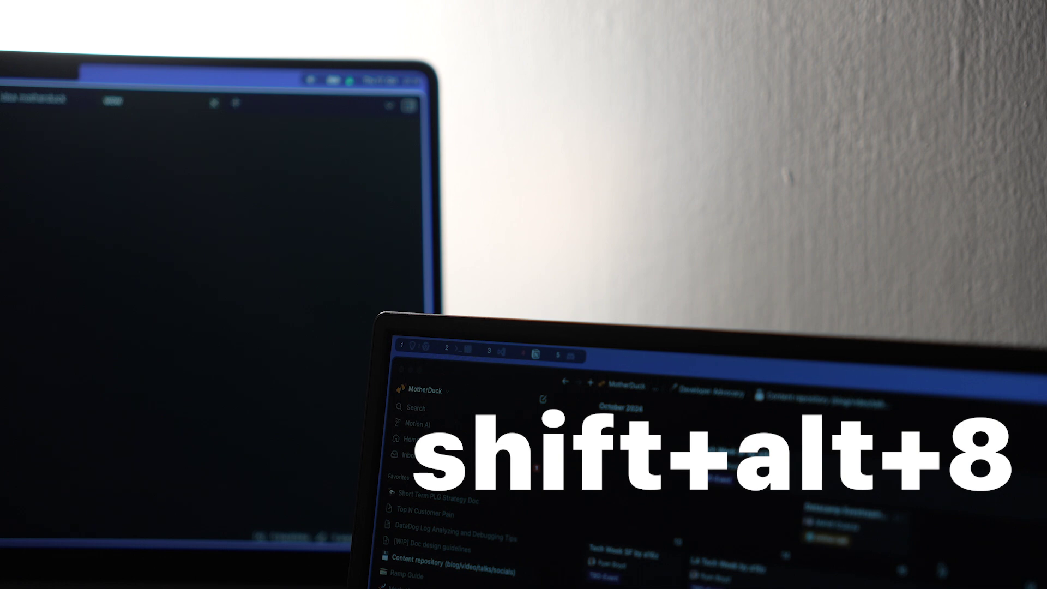
key(shift+alt+8)
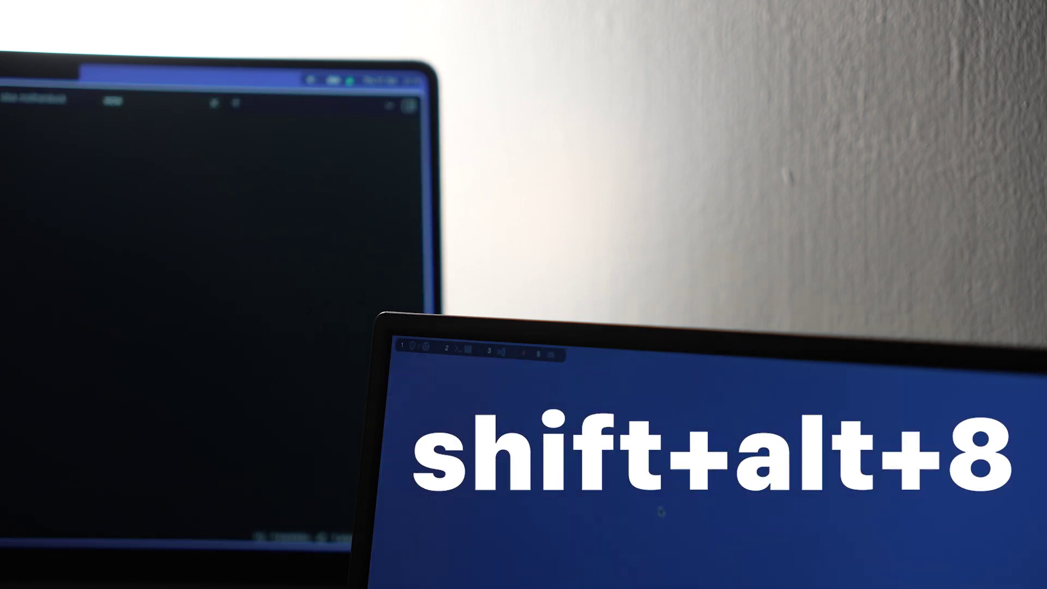
key(alt+1)
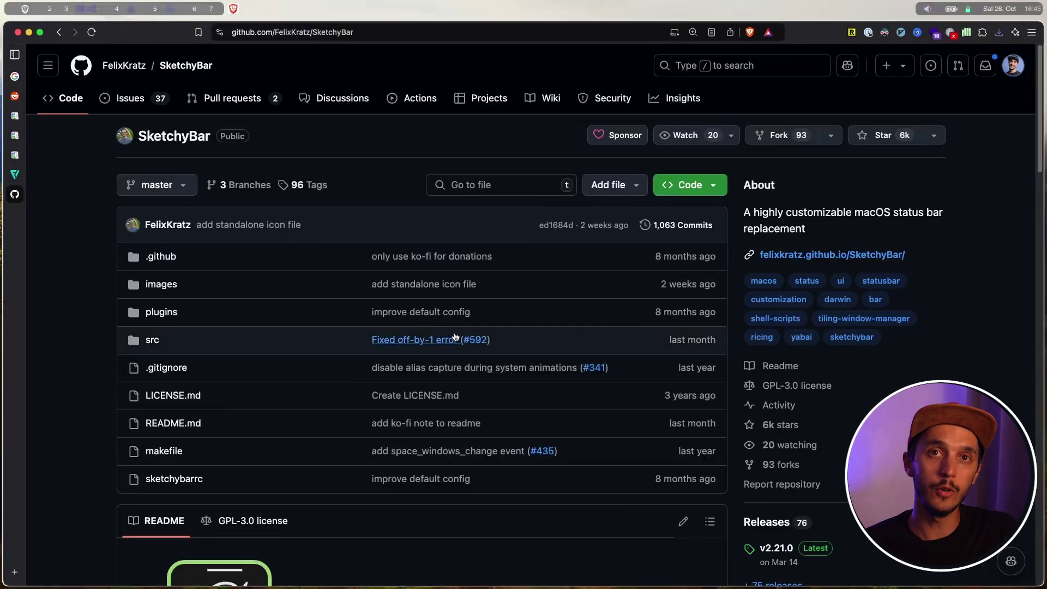
Examine the SketchyBar repository's README and the brew tap and brew install sketchybar commands on its setup page
scroll(454, 334, down, 3)
scroll(454, 335, down, 5)
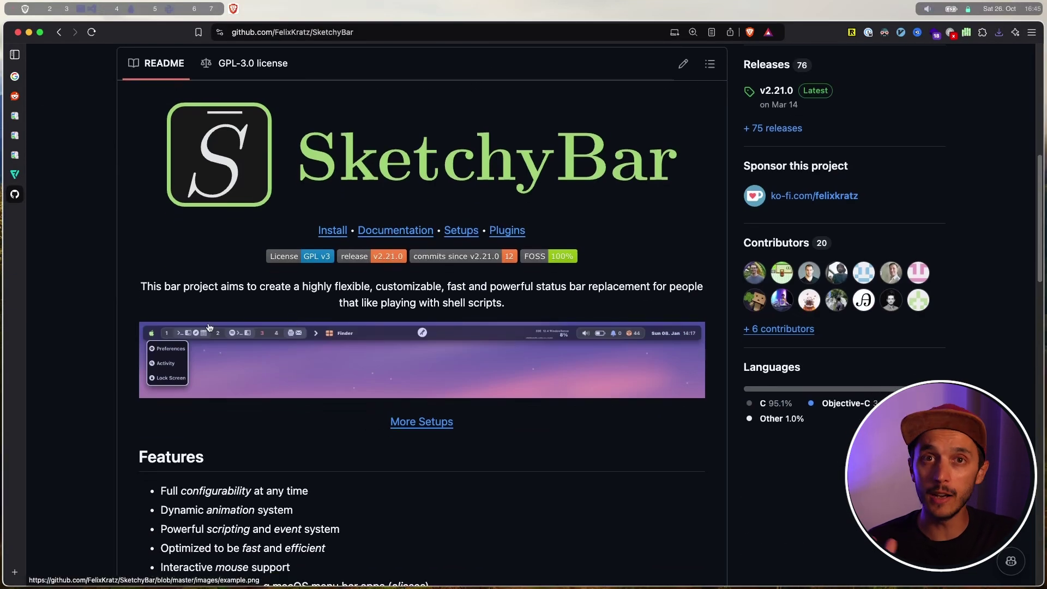
scroll(450, 399, down, 15)
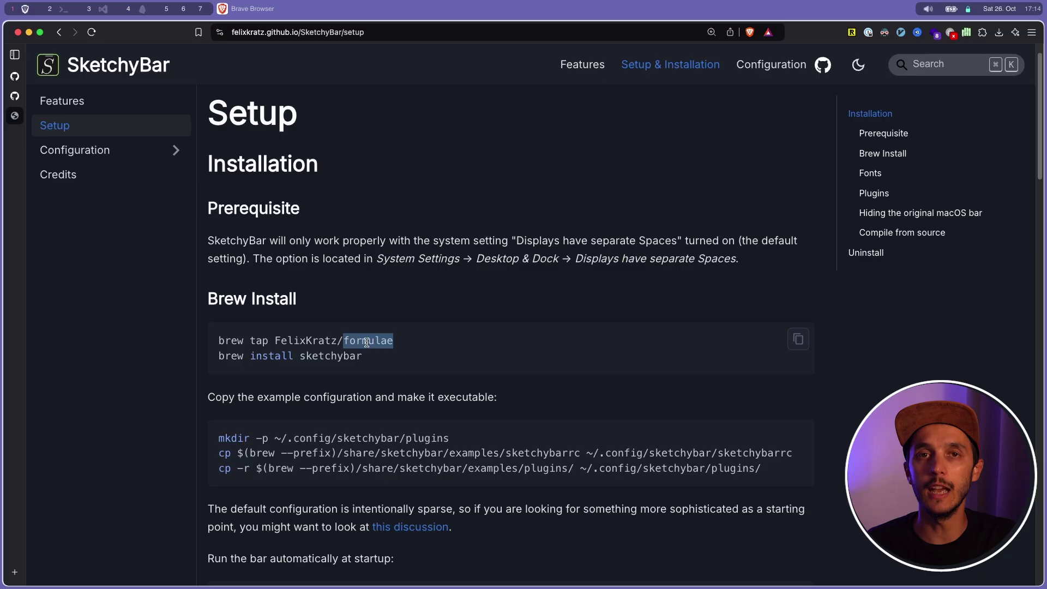
triple_click(366, 341)
triple_click(383, 360)
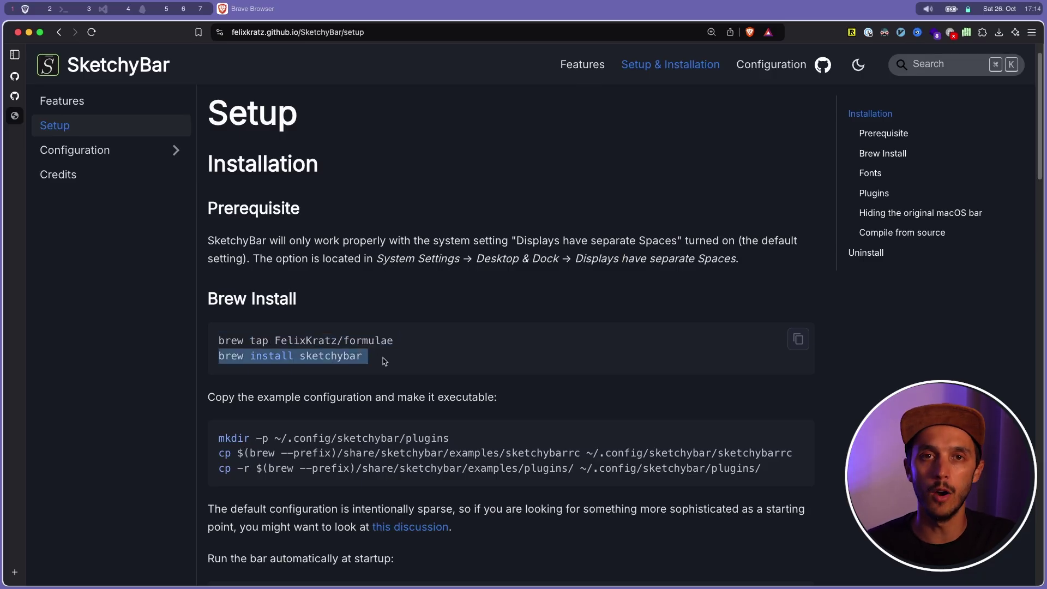
click(367, 294)
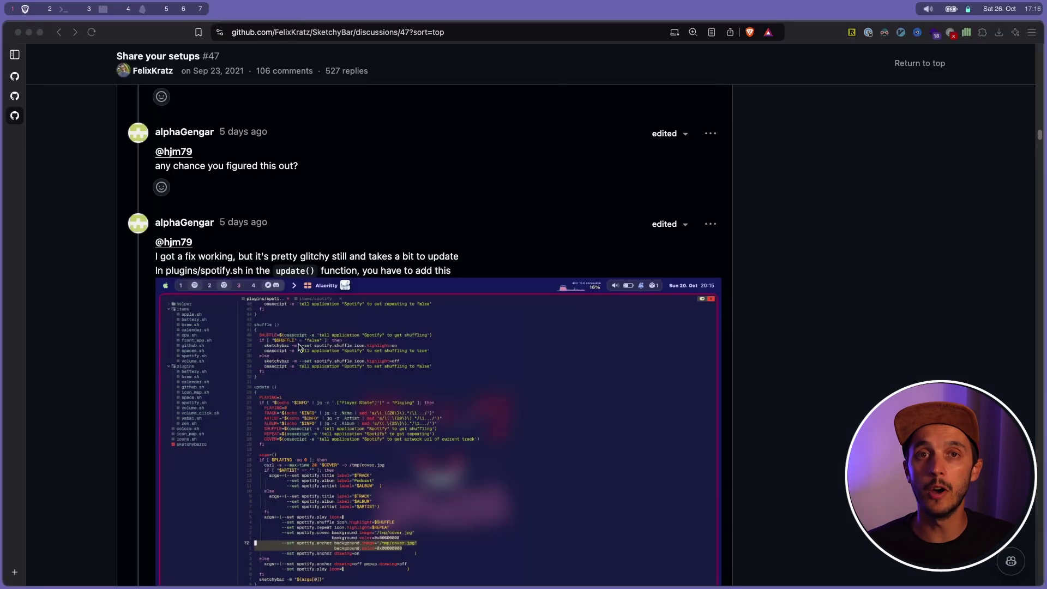
Browse the example configurations posted in SketchyBar's "Share your setups" discussion
scroll(488, 339, down, 10)
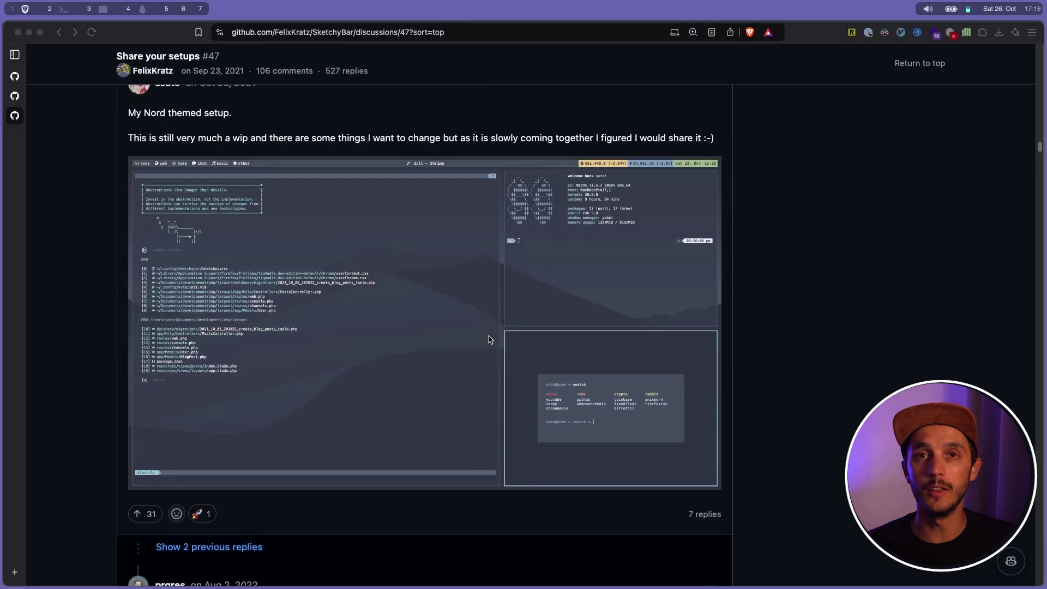
scroll(444, 256, down, 7)
scroll(441, 263, down, 3)
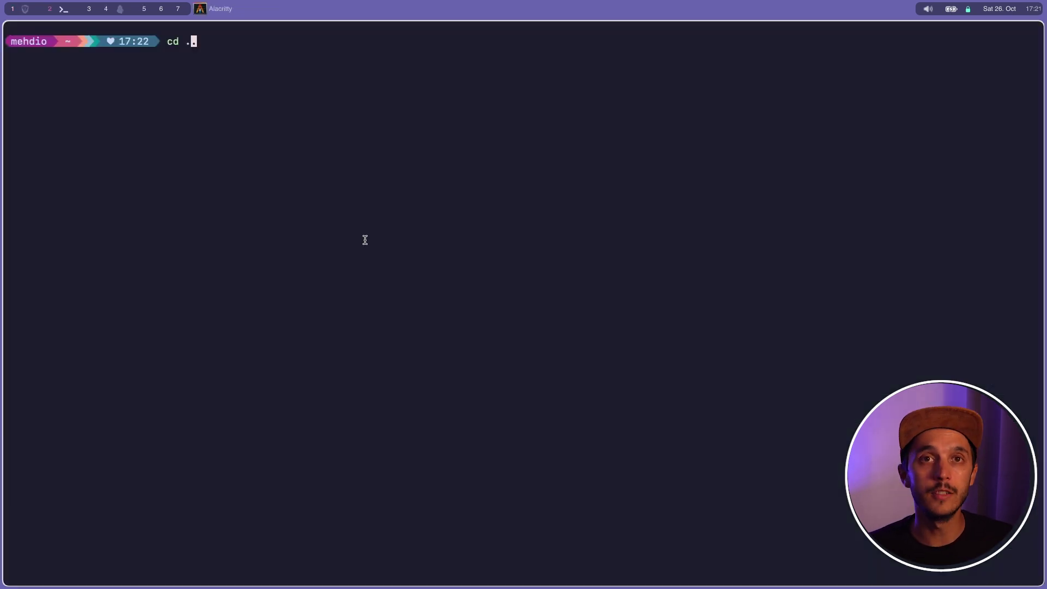
Change to the .config/sketchybar directory, list its contents, and open sketchybarrc in vim
text(cd .c)
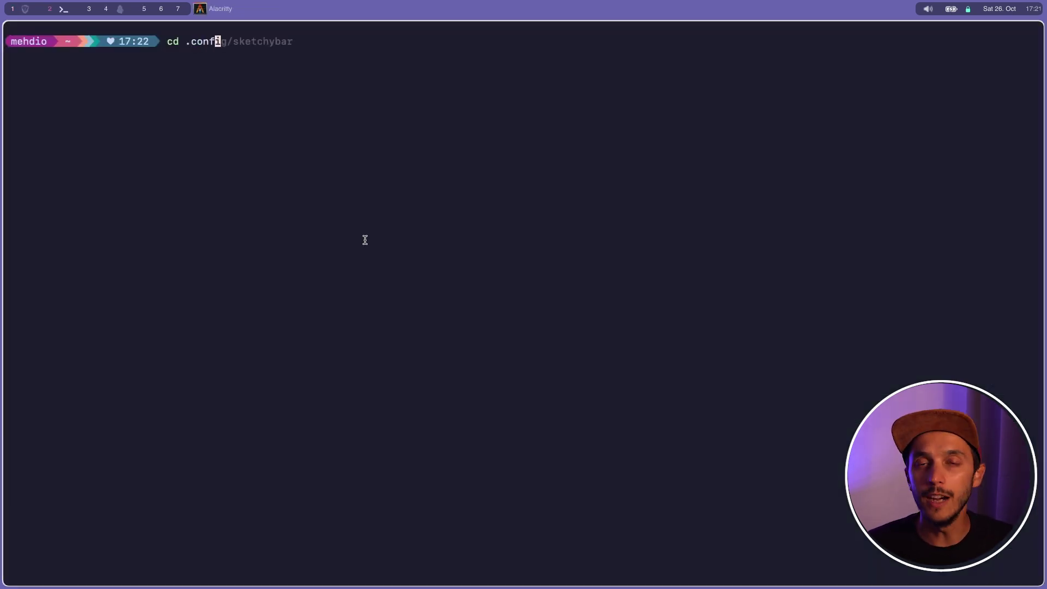
text(onf)
key(Right)
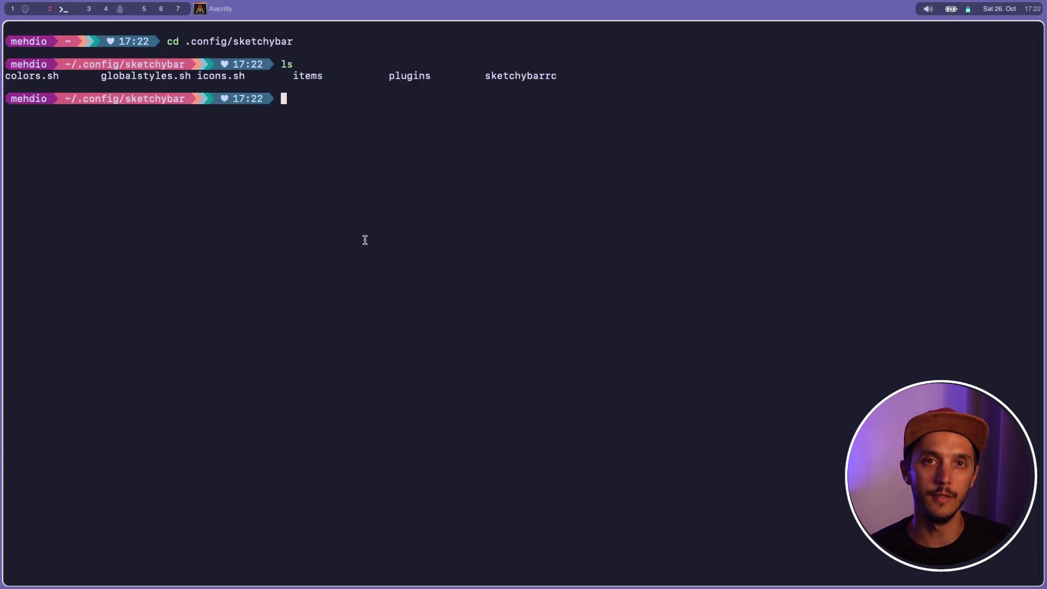
text(vim ske)
key(Tab)
key(Return)
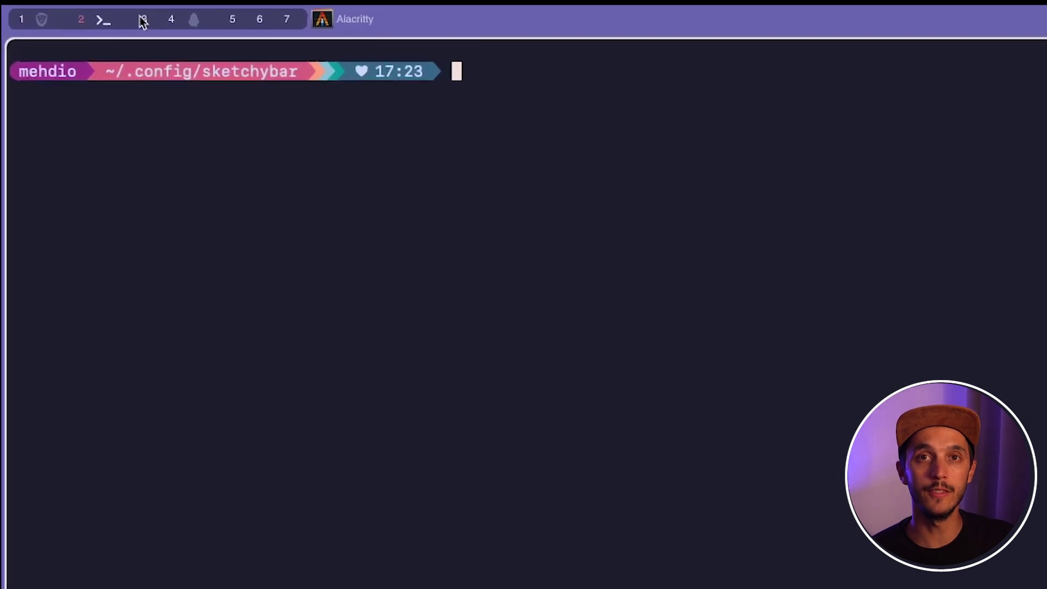
Switch to space 3 and on to space 4 using SketchyBar's space indicators
click(97, 10)
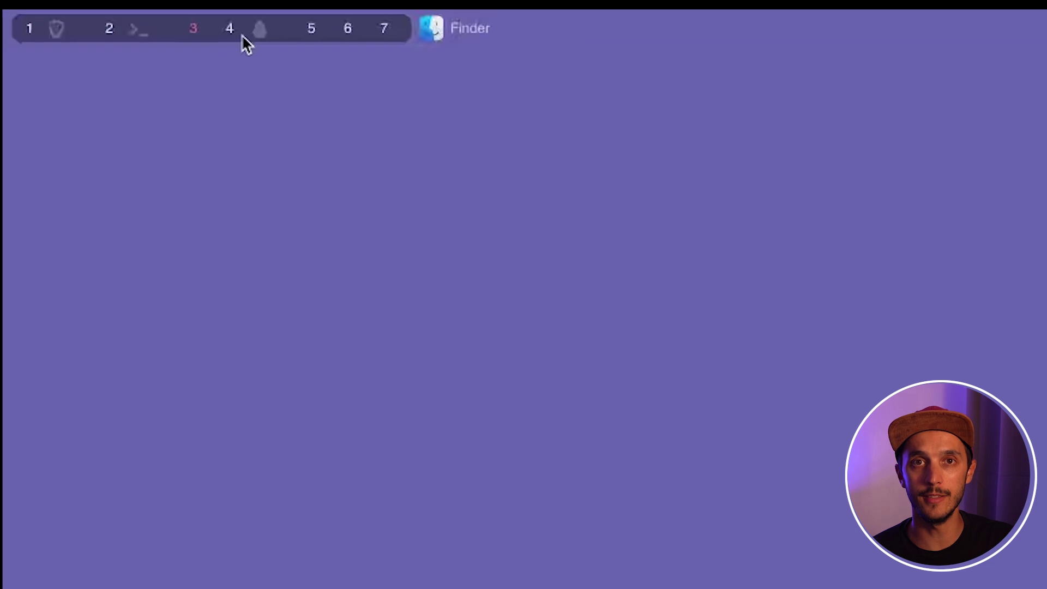
click(207, 25)
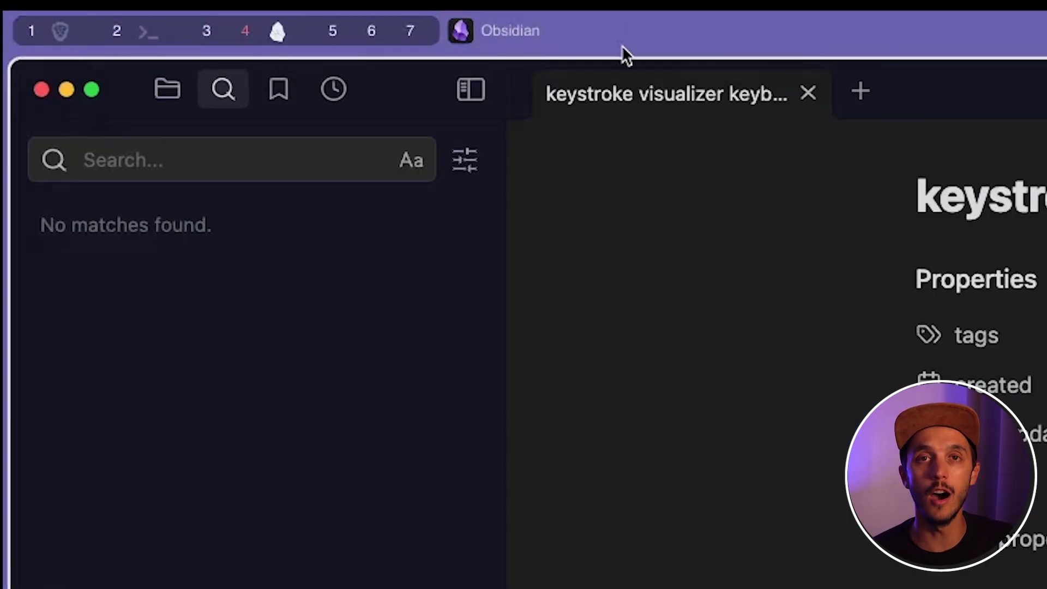